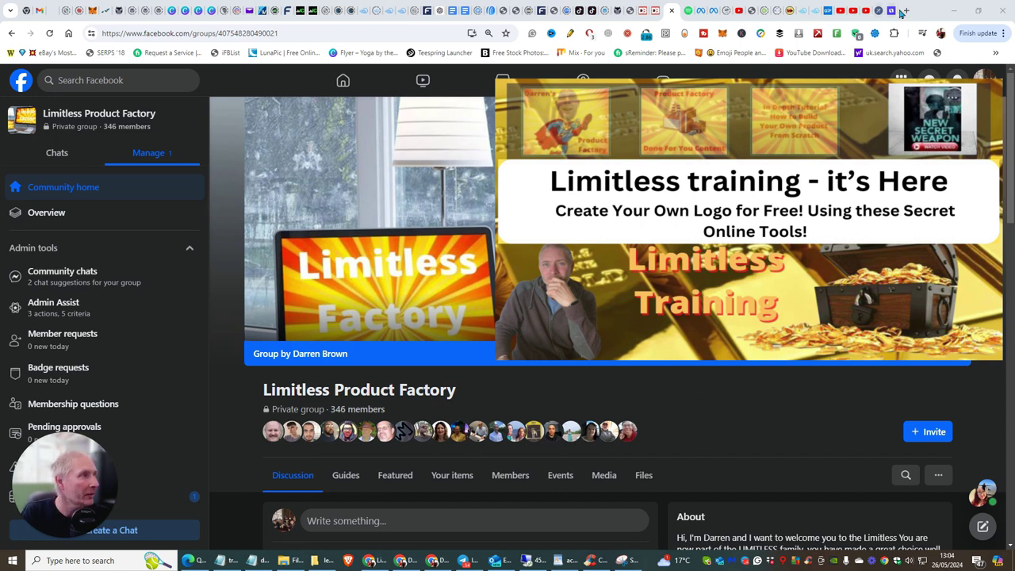
- Open looka.com/explore in a new Chrome tab
{"action": "left_click", "coordinate": [904, 10]}
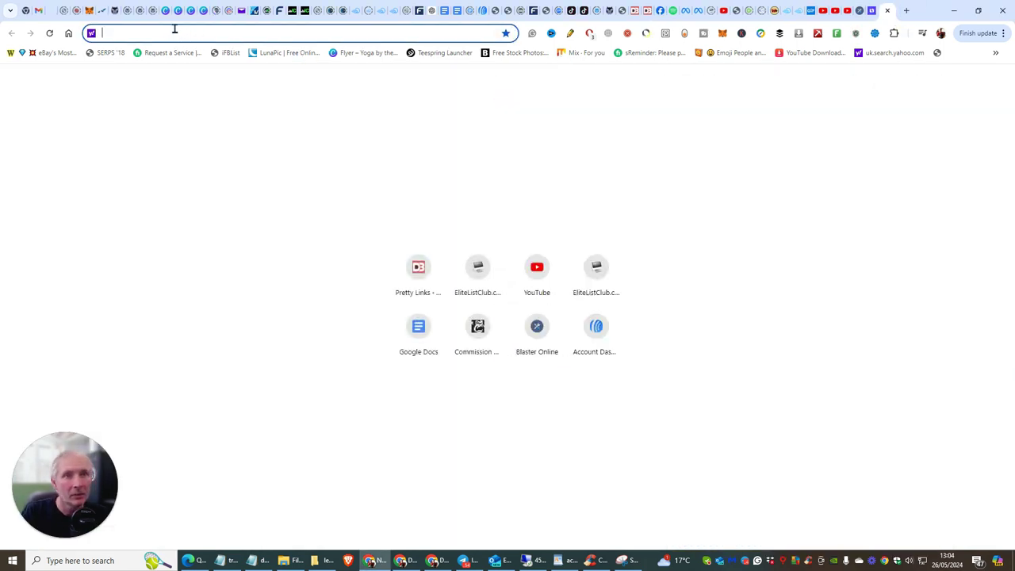
{"action": "type", "text": "looka"}
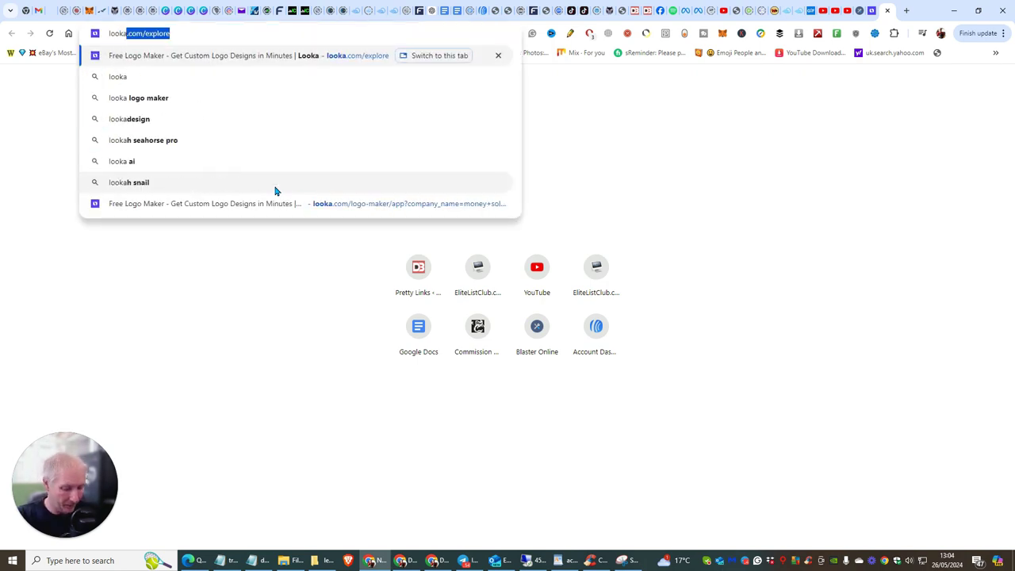
{"action": "type", "text": ".com"}
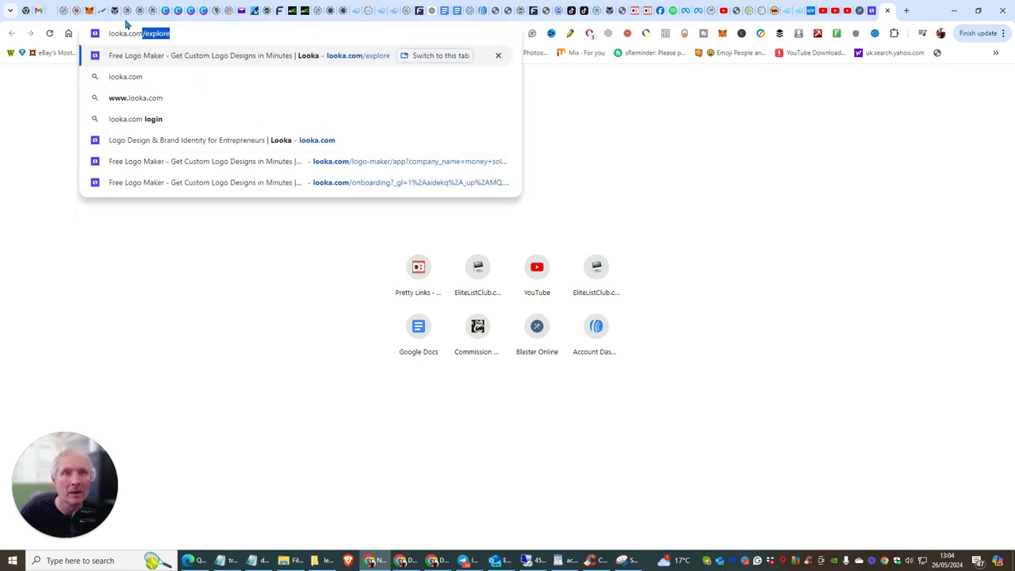
{"action": "left_click", "coordinate": [115, 33]}
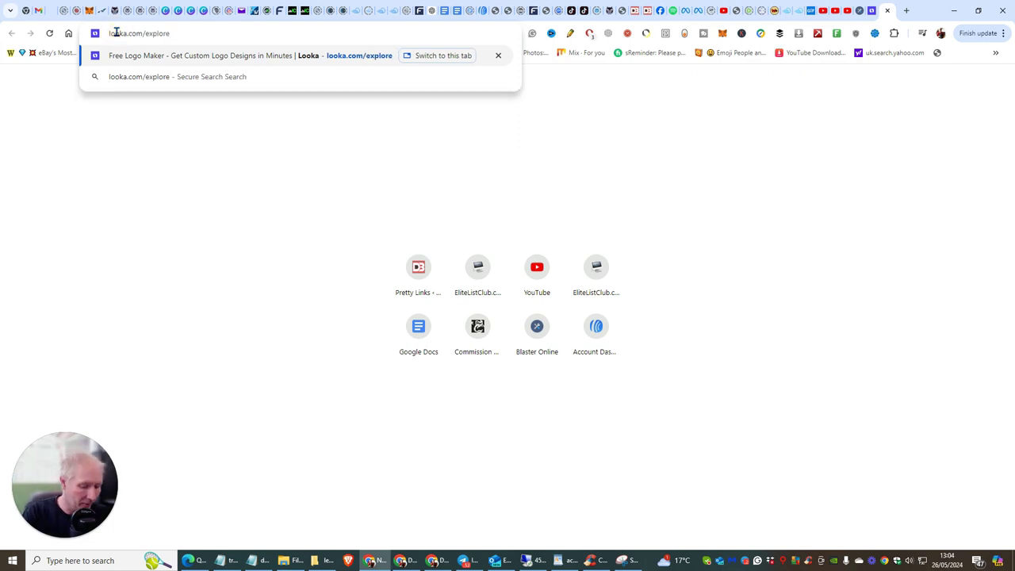
{"action": "key", "text": "Return"}
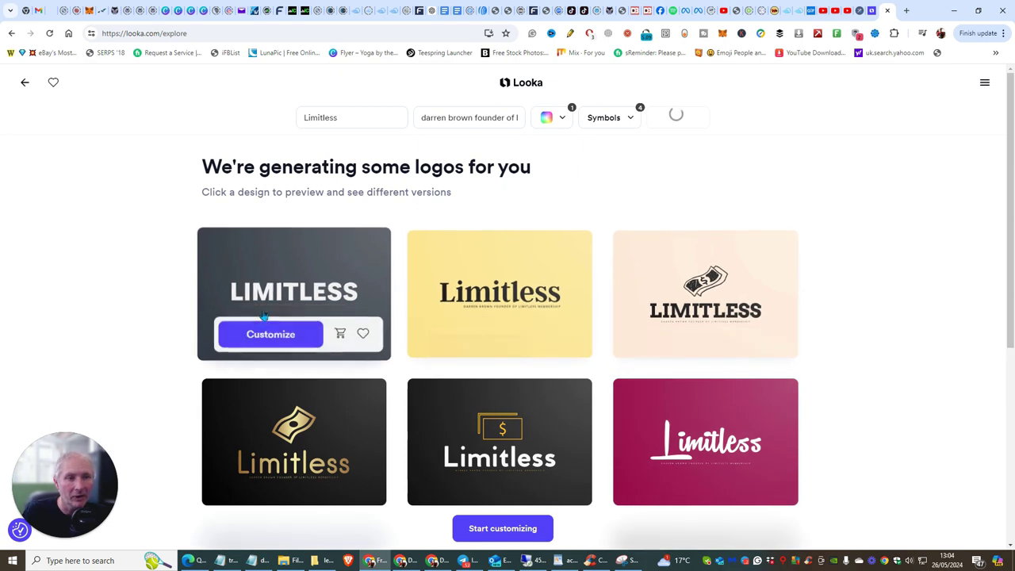
- Change the name to 'happy solutions' and slogan to 'for affiliate marketing', then regenerate logos
{"action": "mouse_move", "coordinate": [709, 297]}
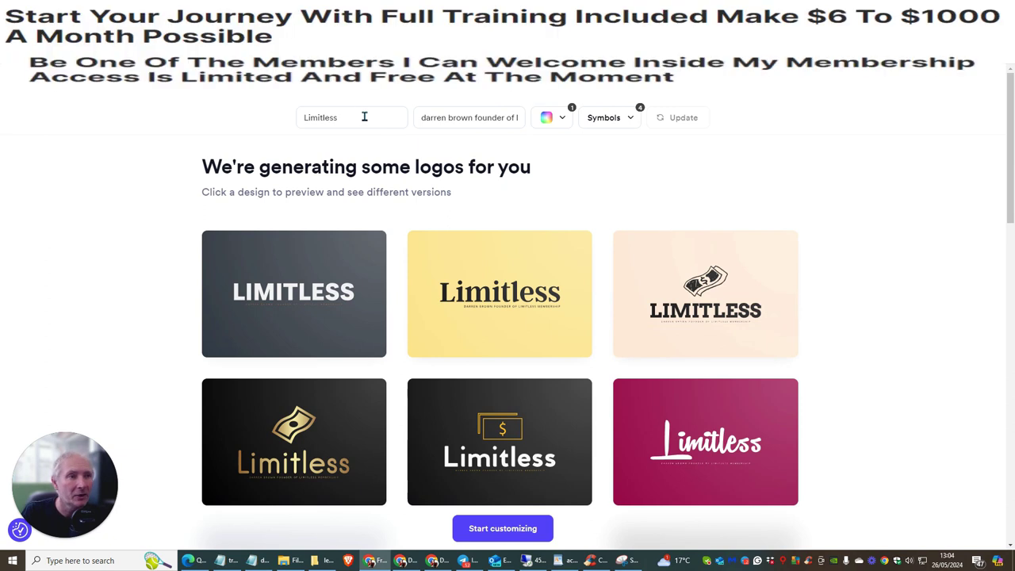
{"action": "left_click", "coordinate": [357, 117]}
{"action": "key", "text": "BackSpace"}
{"action": "key", "text": "BackSpace"}
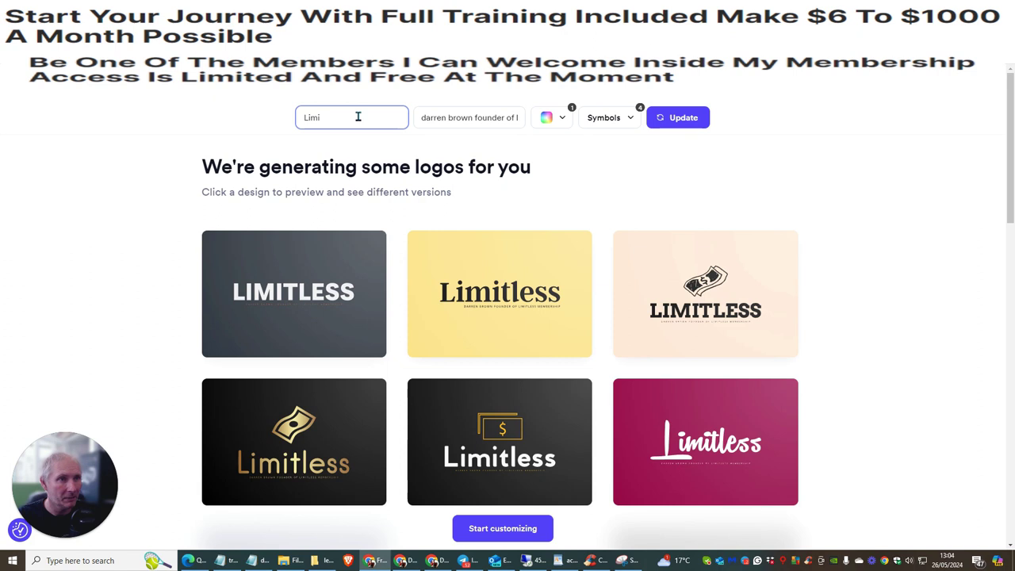
{"action": "key", "text": "BackSpace"}
{"action": "type", "text": "happy solutions"}
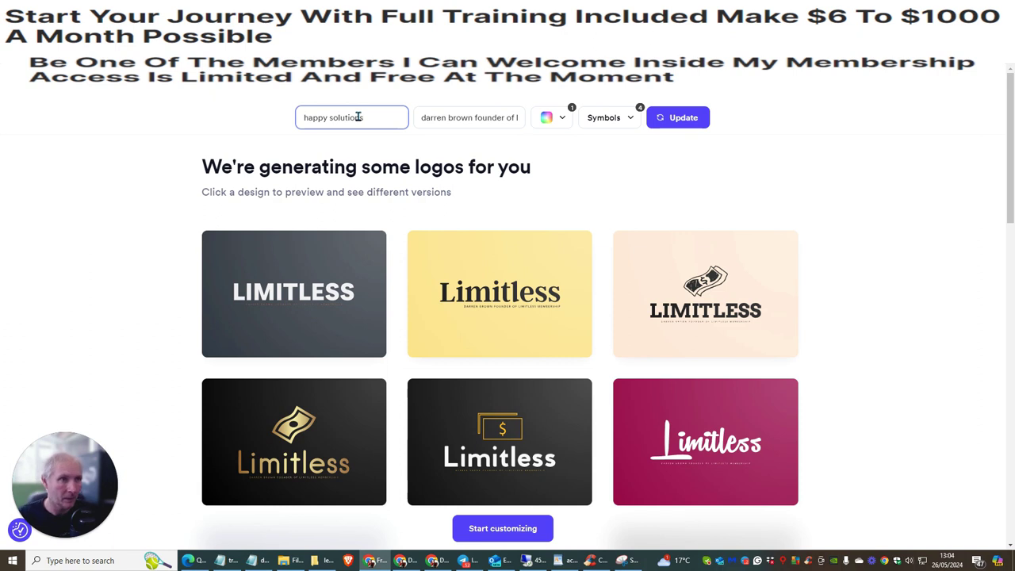
{"action": "left_click_drag", "start_coordinate": [424, 123], "coordinate": [536, 125]}
{"action": "type", "text": "for"}
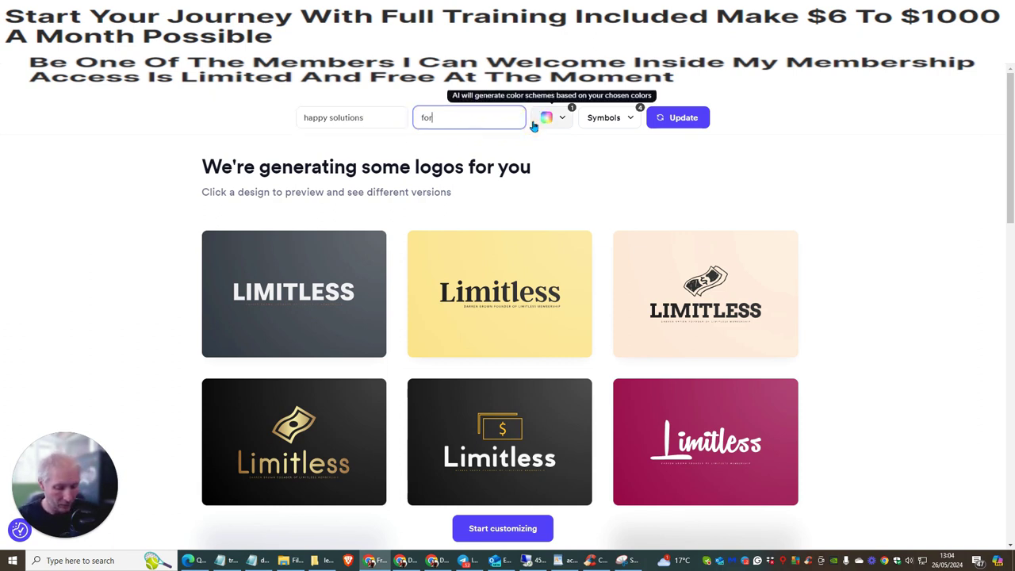
{"action": "type", "text": " affiliate marketing"}
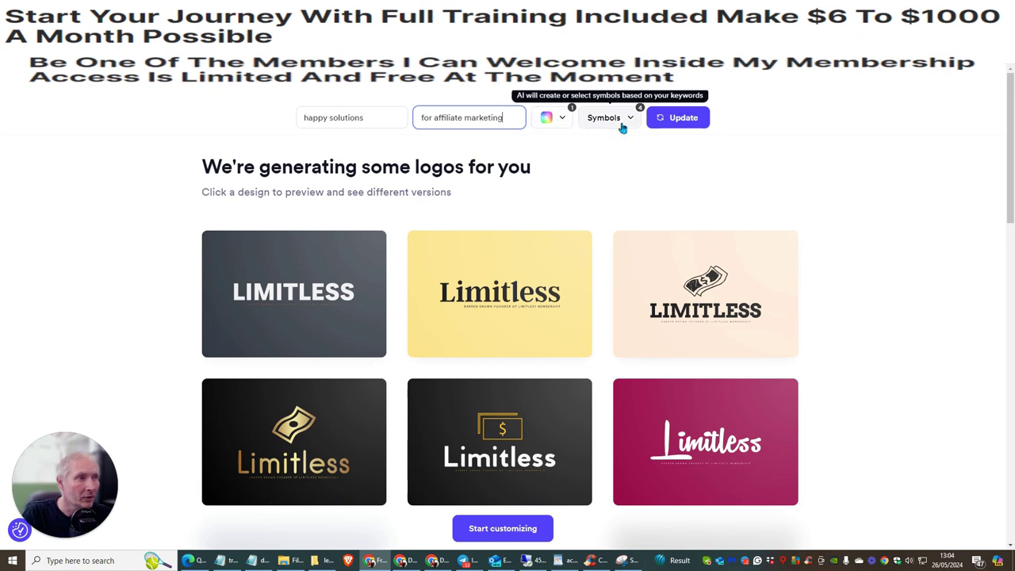
{"action": "left_click", "coordinate": [674, 119]}
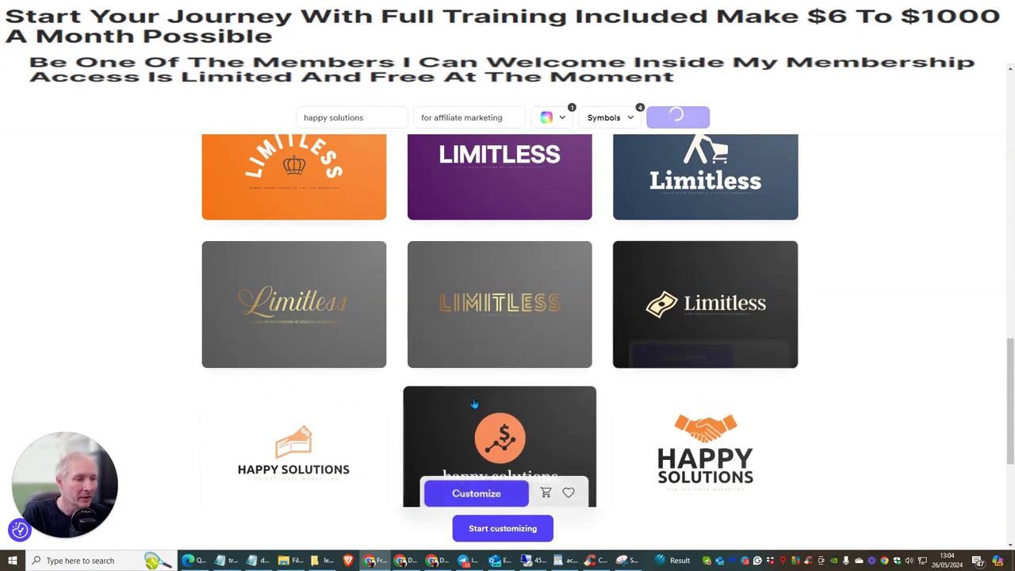
- Pick the dark happy solutions logo with the orange dollar-chart symbol to customise
{"action": "scroll", "coordinate": [842, 150], "scroll_direction": "down", "scroll_amount": 3}
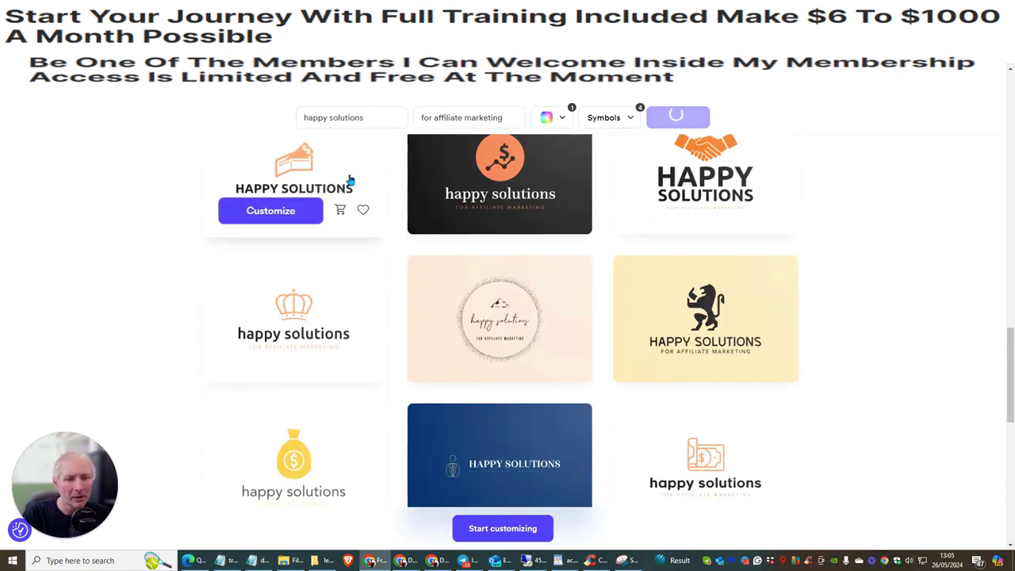
{"action": "mouse_move", "coordinate": [440, 199]}
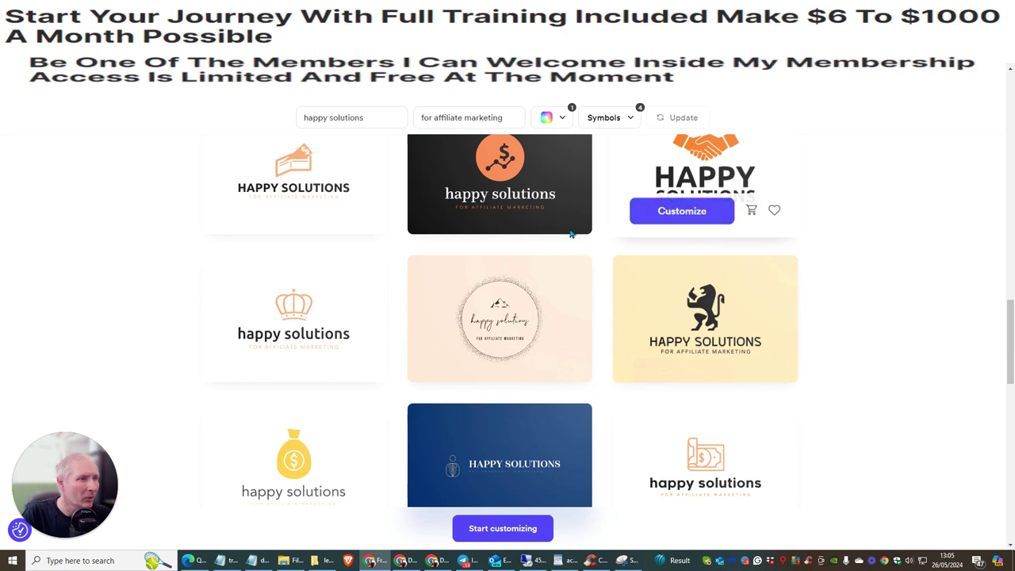
{"action": "scroll", "coordinate": [844, 192], "scroll_direction": "down", "scroll_amount": 2}
{"action": "scroll", "coordinate": [841, 195], "scroll_direction": "up", "scroll_amount": 2}
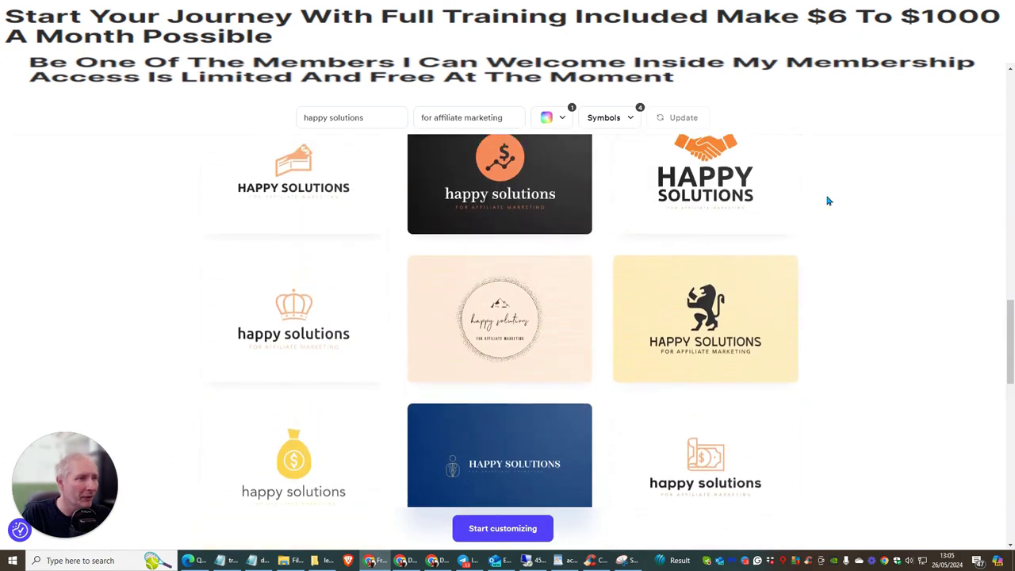
{"action": "scroll", "coordinate": [454, 300], "scroll_direction": "up", "scroll_amount": 2}
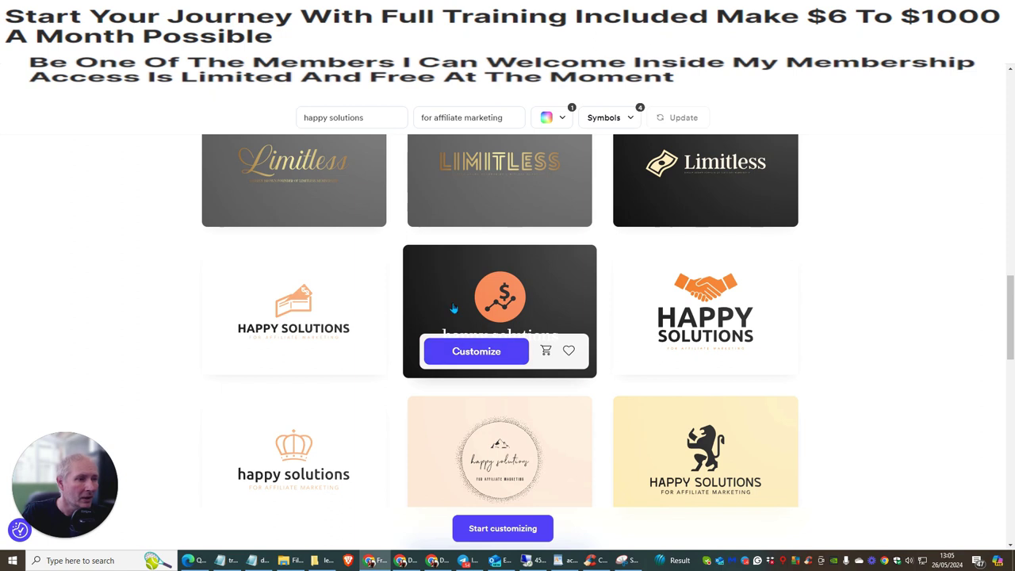
{"action": "left_click", "coordinate": [475, 351]}
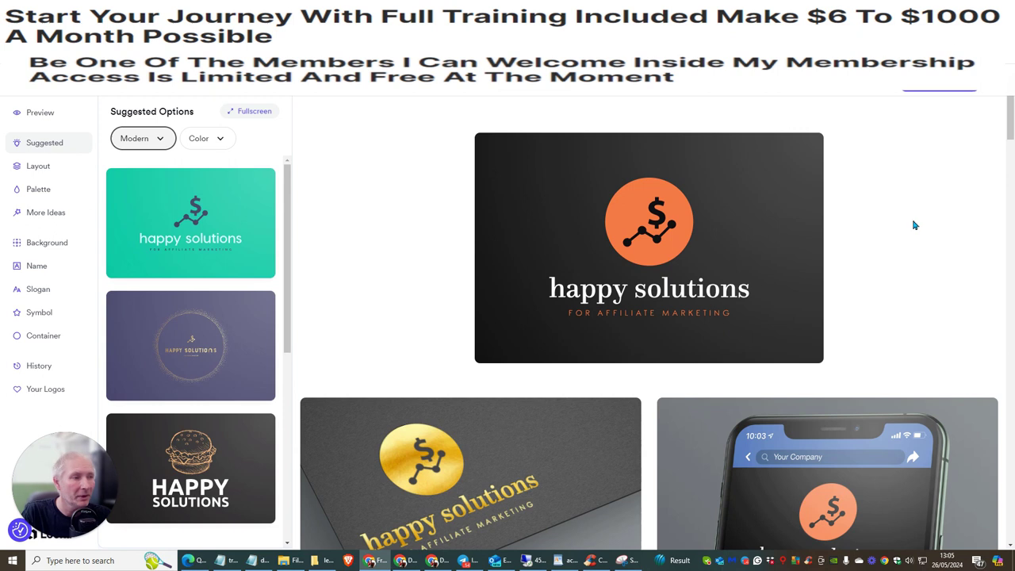
- Scroll through the Marketing Essentials mockups and back up to the happy solutions logo card
{"action": "scroll", "coordinate": [904, 187], "scroll_direction": "down", "scroll_amount": 5}
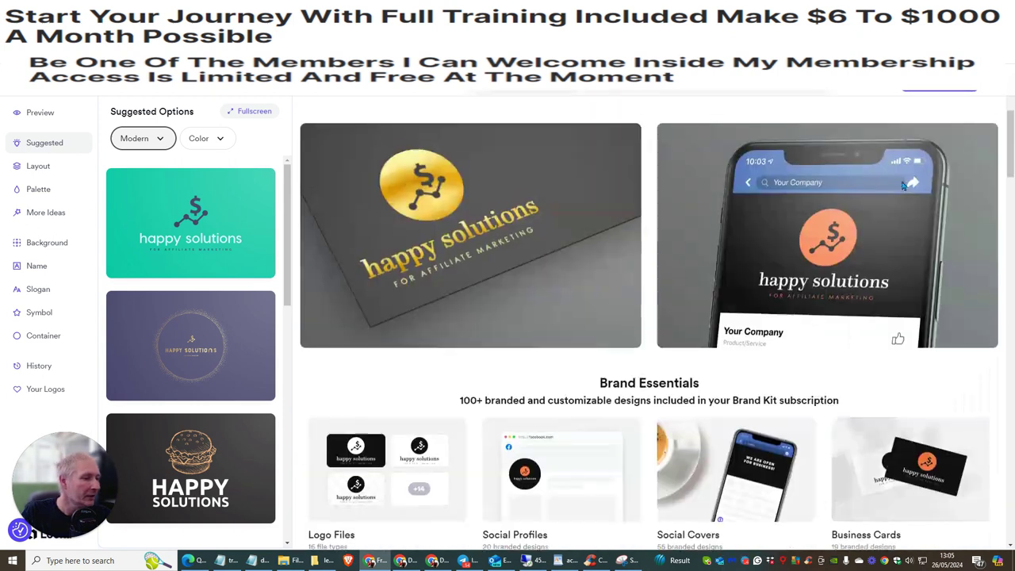
{"action": "scroll", "coordinate": [898, 182], "scroll_direction": "up", "scroll_amount": 1}
{"action": "scroll", "coordinate": [898, 182], "scroll_direction": "up", "scroll_amount": 2}
{"action": "scroll", "coordinate": [898, 182], "scroll_direction": "down", "scroll_amount": 6}
{"action": "scroll", "coordinate": [896, 183], "scroll_direction": "down", "scroll_amount": 7}
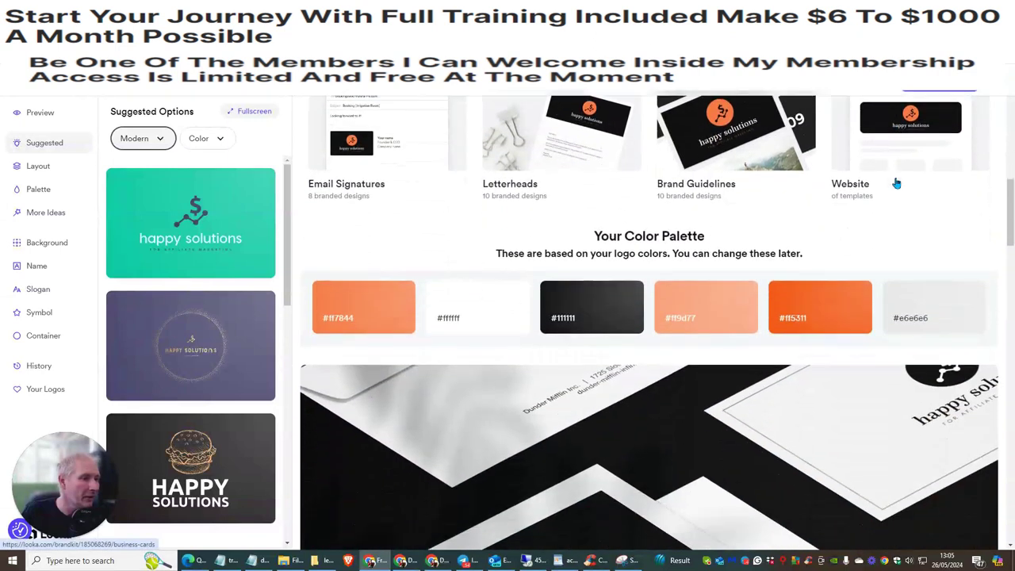
{"action": "scroll", "coordinate": [893, 182], "scroll_direction": "down", "scroll_amount": 4}
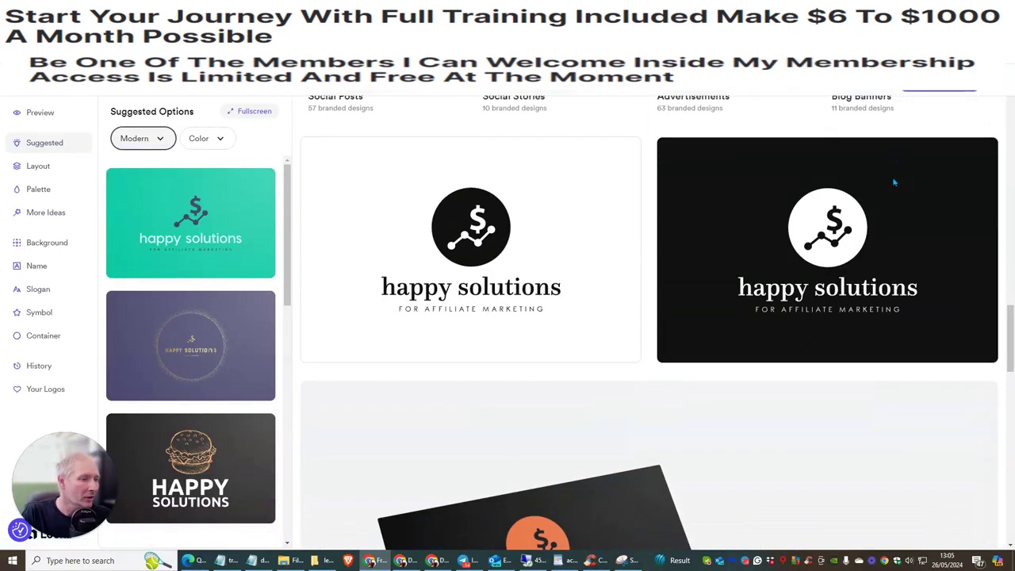
{"action": "scroll", "coordinate": [881, 182], "scroll_direction": "up", "scroll_amount": 9}
{"action": "scroll", "coordinate": [879, 190], "scroll_direction": "down", "scroll_amount": 5}
{"action": "scroll", "coordinate": [879, 192], "scroll_direction": "down", "scroll_amount": 3}
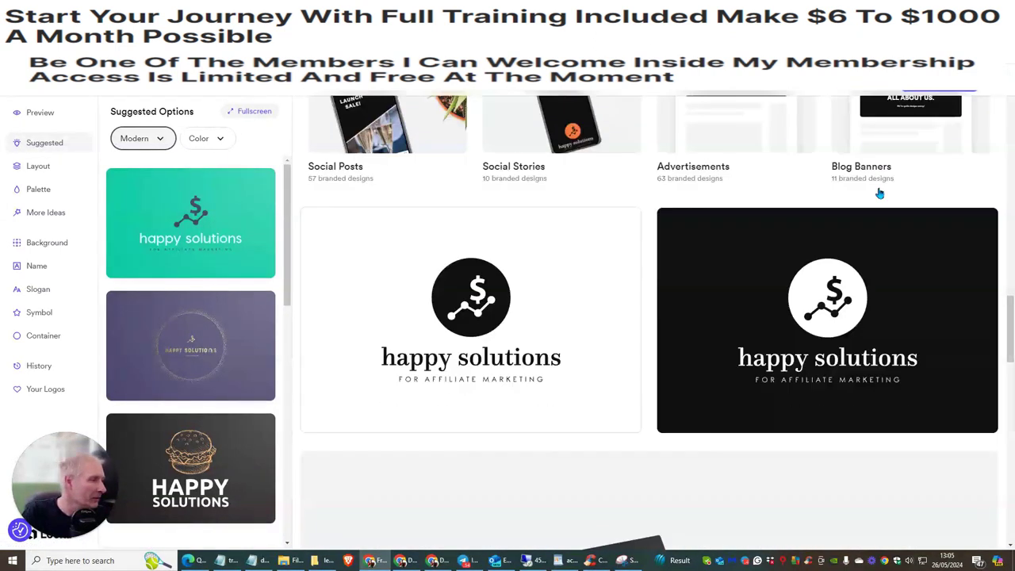
{"action": "scroll", "coordinate": [719, 485], "scroll_direction": "down", "scroll_amount": 8}
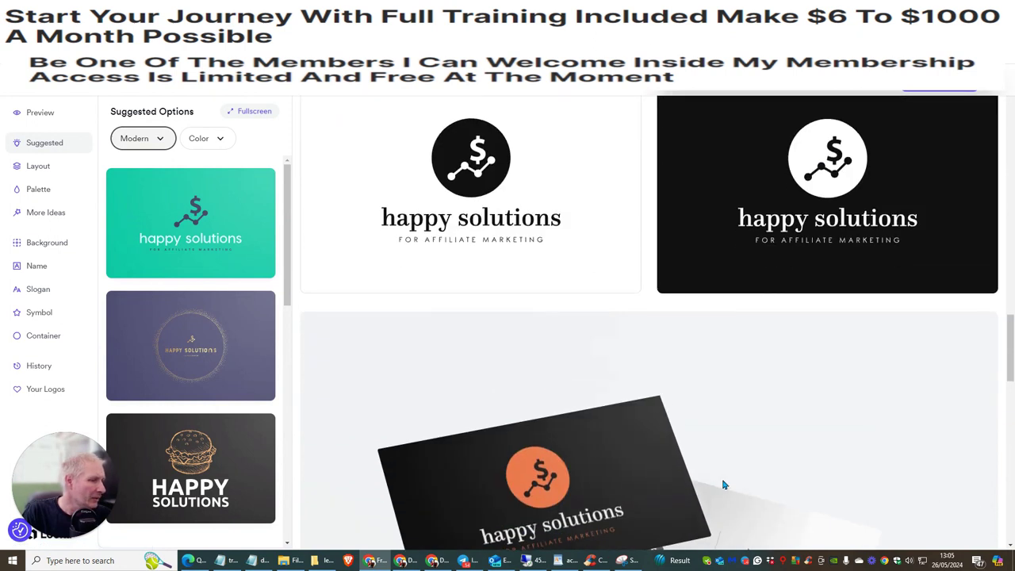
{"action": "scroll", "coordinate": [718, 432], "scroll_direction": "down", "scroll_amount": 5}
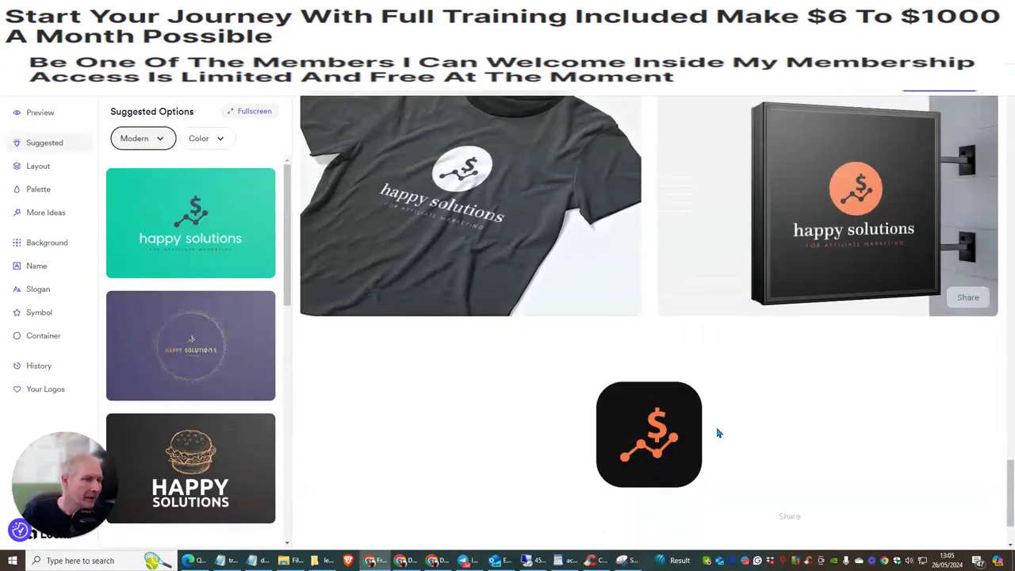
{"action": "scroll", "coordinate": [706, 426], "scroll_direction": "up", "scroll_amount": 3}
{"action": "scroll", "coordinate": [700, 424], "scroll_direction": "up", "scroll_amount": 10}
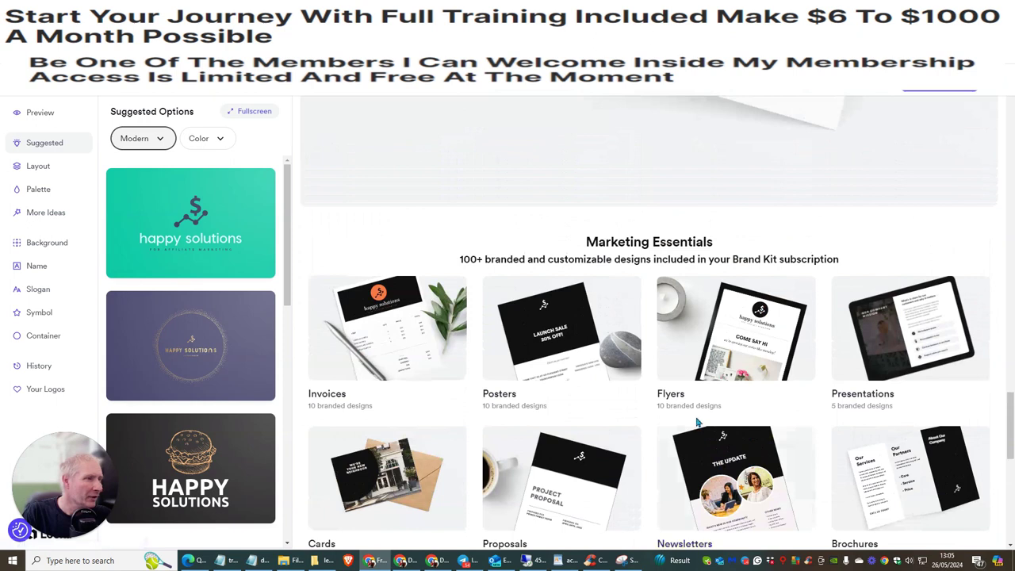
{"action": "scroll", "coordinate": [677, 401], "scroll_direction": "up", "scroll_amount": 10}
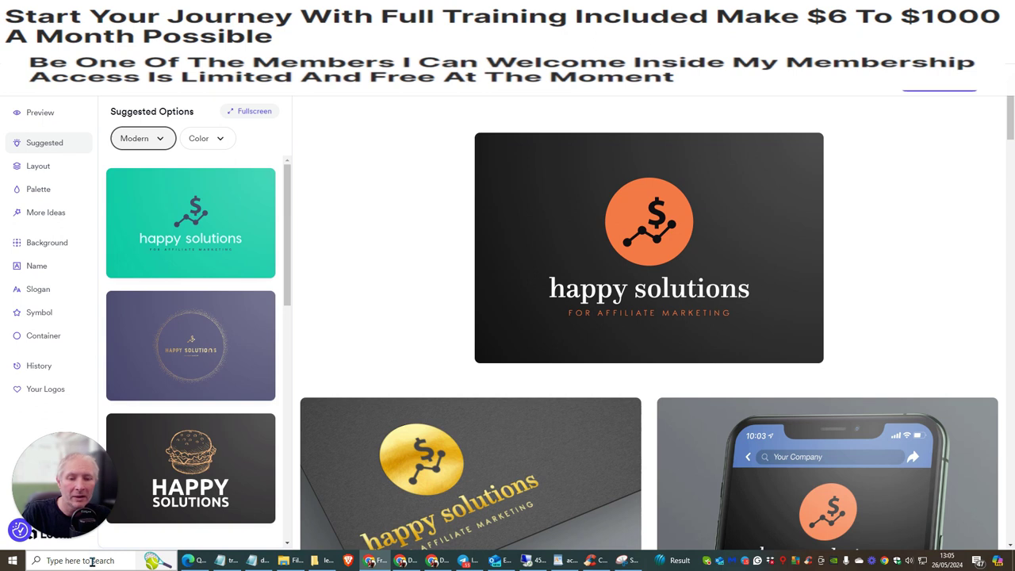
- Launch Snipping Tool from Windows search with 'sn' and start a new snip
{"action": "left_click", "coordinate": [92, 560]}
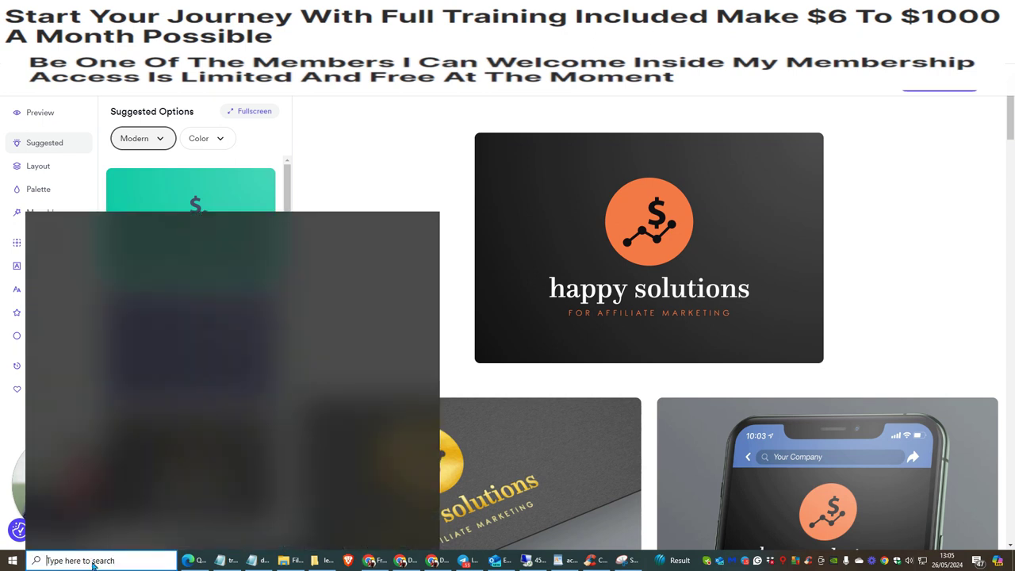
{"action": "type", "text": "sn"}
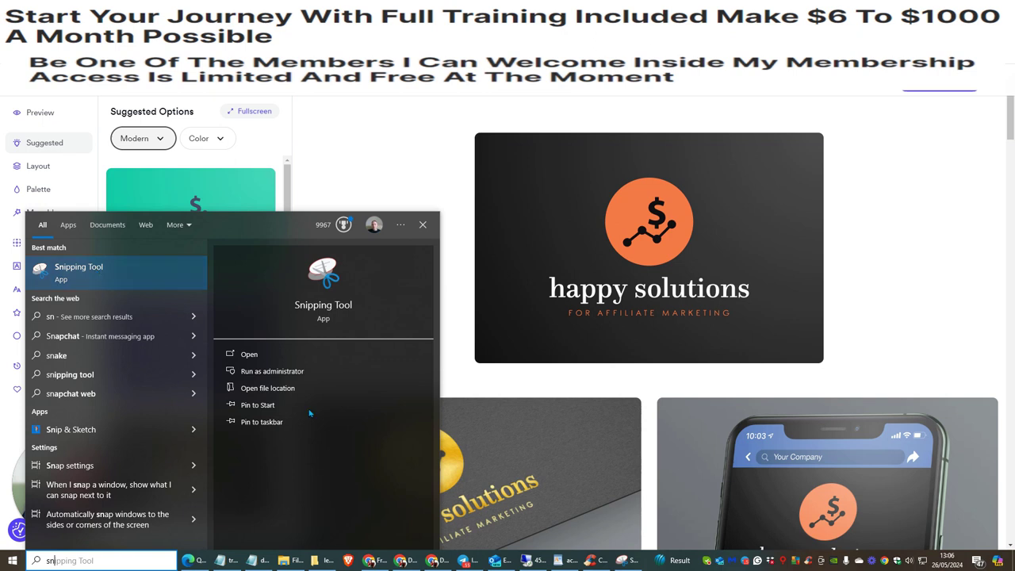
{"action": "left_click", "coordinate": [158, 271]}
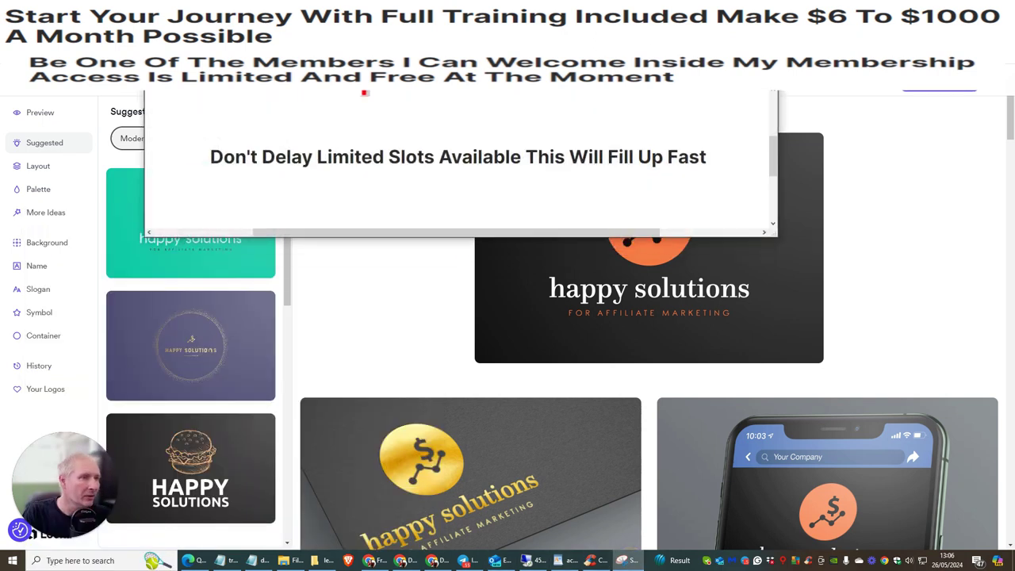
{"action": "left_click", "coordinate": [187, 97]}
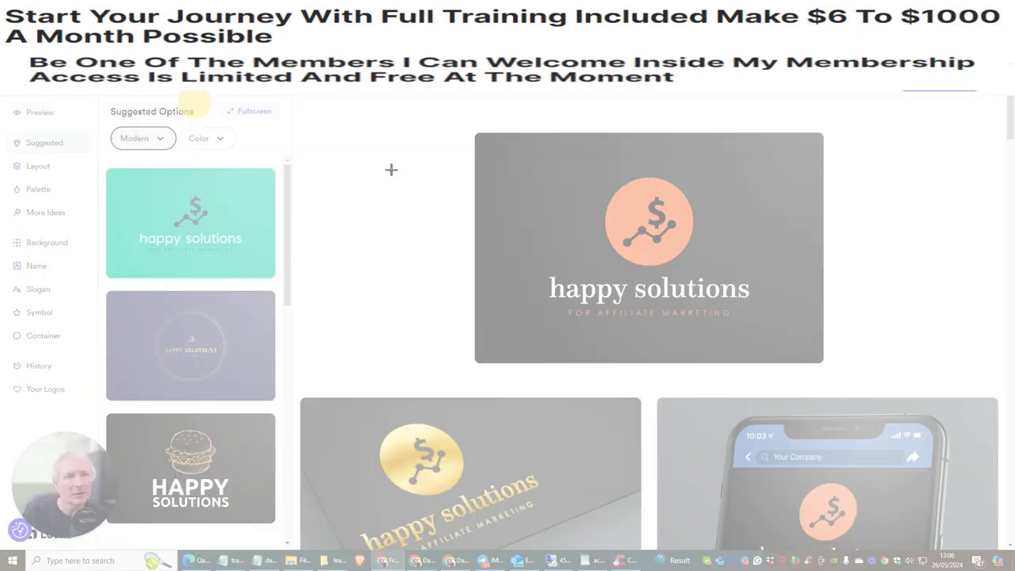
- Snip the happy solutions logo card and name the save file 'happy solutions brown'
{"action": "left_click_drag", "start_coordinate": [485, 142], "coordinate": [817, 358]}
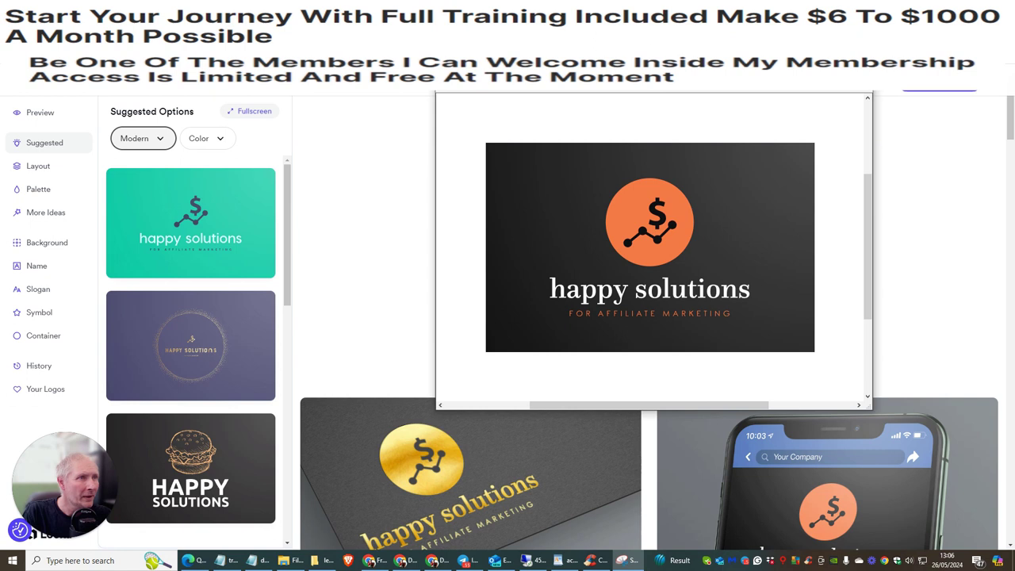
{"action": "left_click", "coordinate": [451, 86]}
{"action": "left_click", "coordinate": [500, 197]}
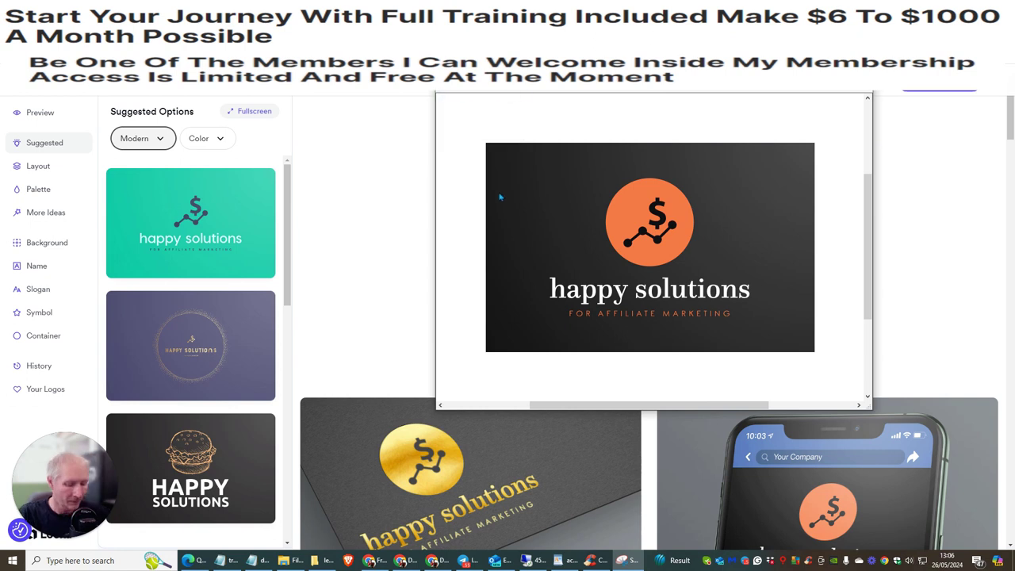
{"action": "type", "text": "happy solutions"}
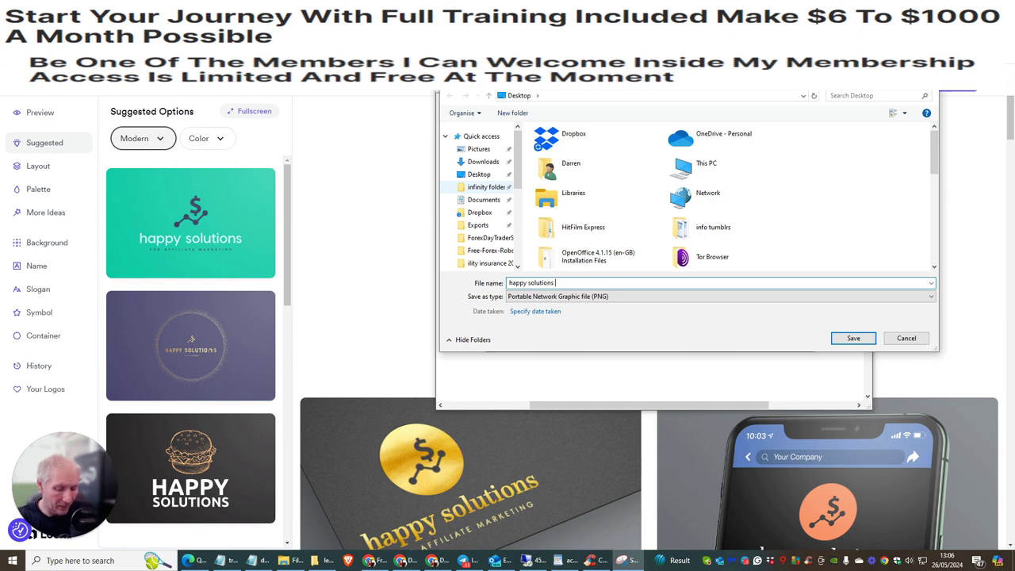
{"action": "type", "text": " brown"}
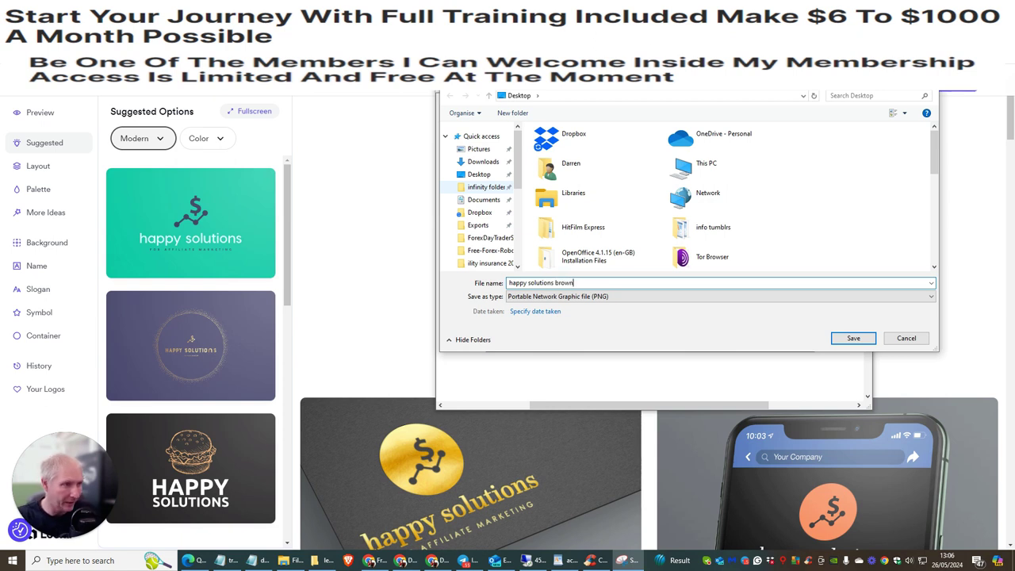
- Save the snip as a PNG on the Desktop and close the snip window
{"action": "left_click", "coordinate": [850, 338]}
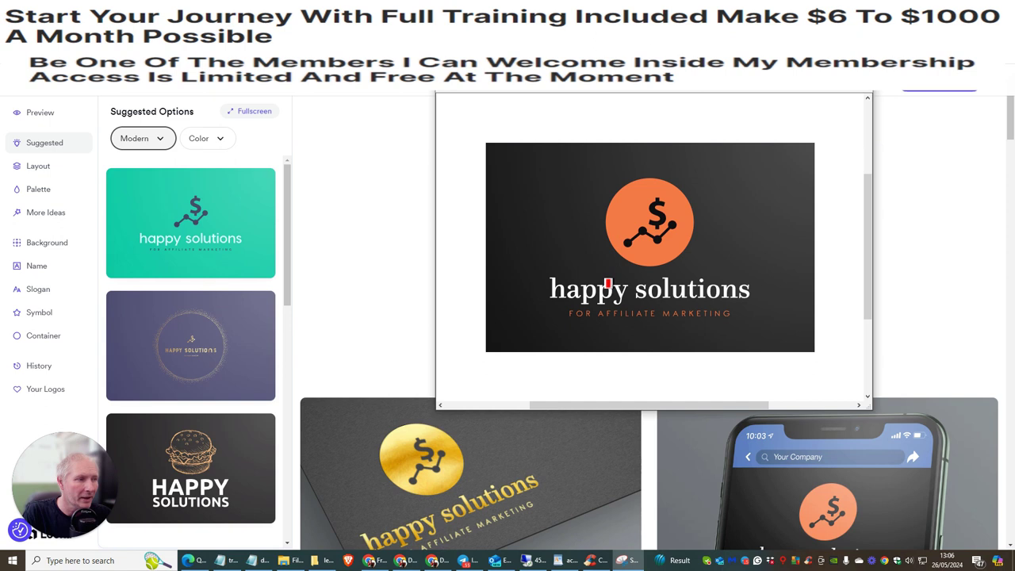
{"action": "key", "text": "Escape"}
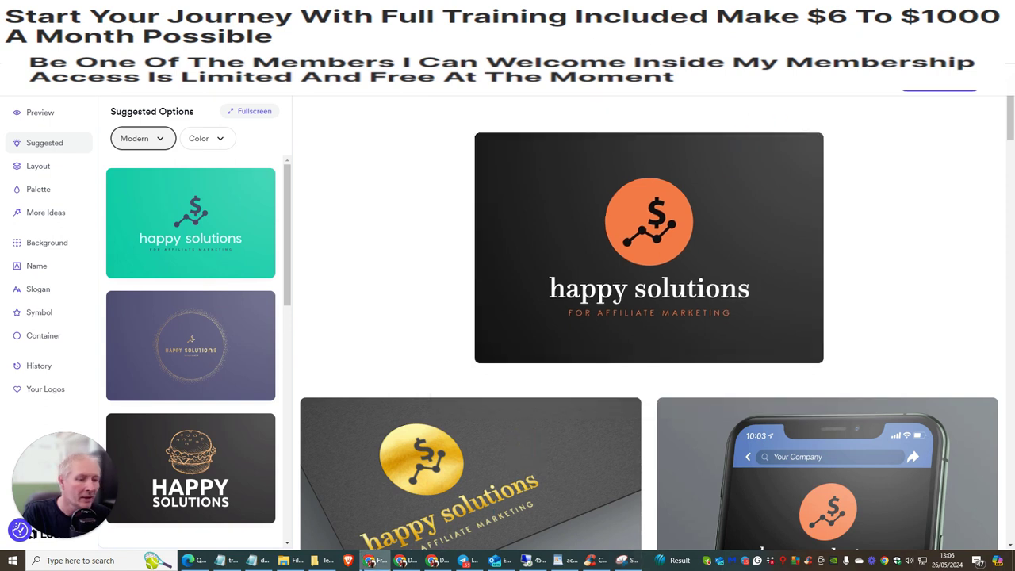
- Open 'happy solutions brown' from Quick access to verify the logo, then close Explorer
{"action": "key", "text": "super+e"}
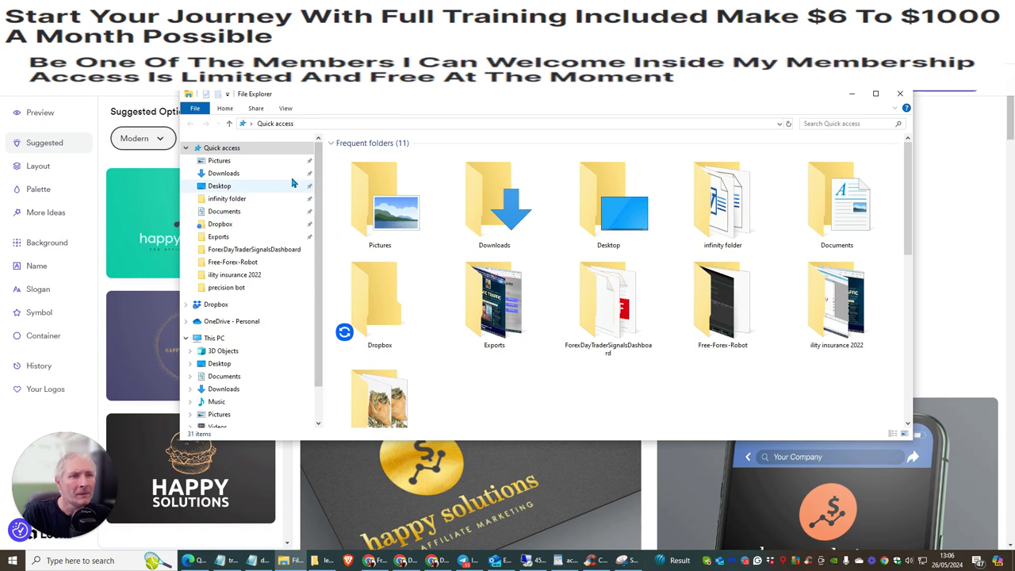
{"action": "left_click", "coordinate": [215, 147]}
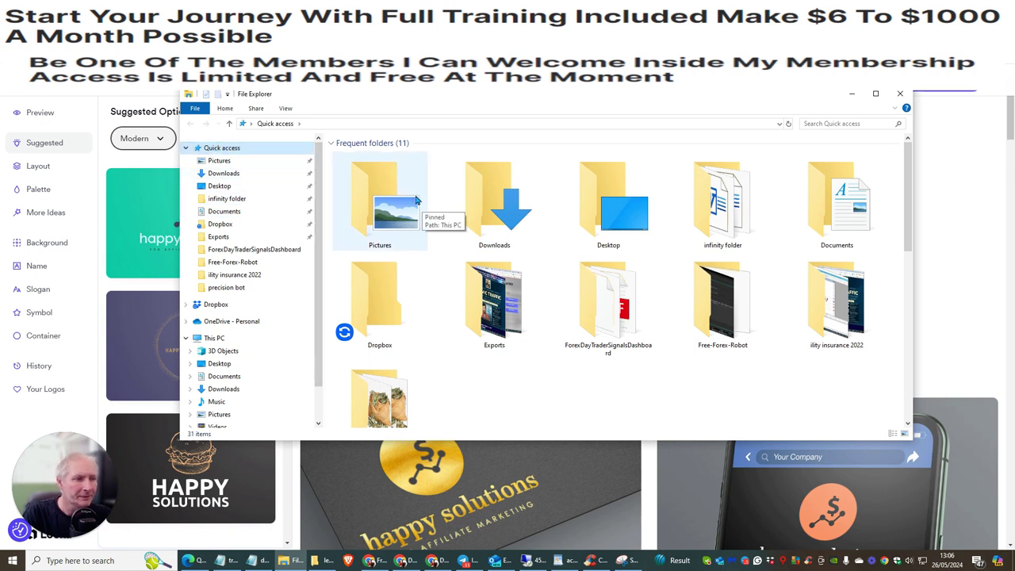
{"action": "scroll", "coordinate": [420, 201], "scroll_direction": "down", "scroll_amount": 8}
{"action": "left_click", "coordinate": [370, 155]}
{"action": "scroll", "coordinate": [370, 154], "scroll_direction": "up", "scroll_amount": 1}
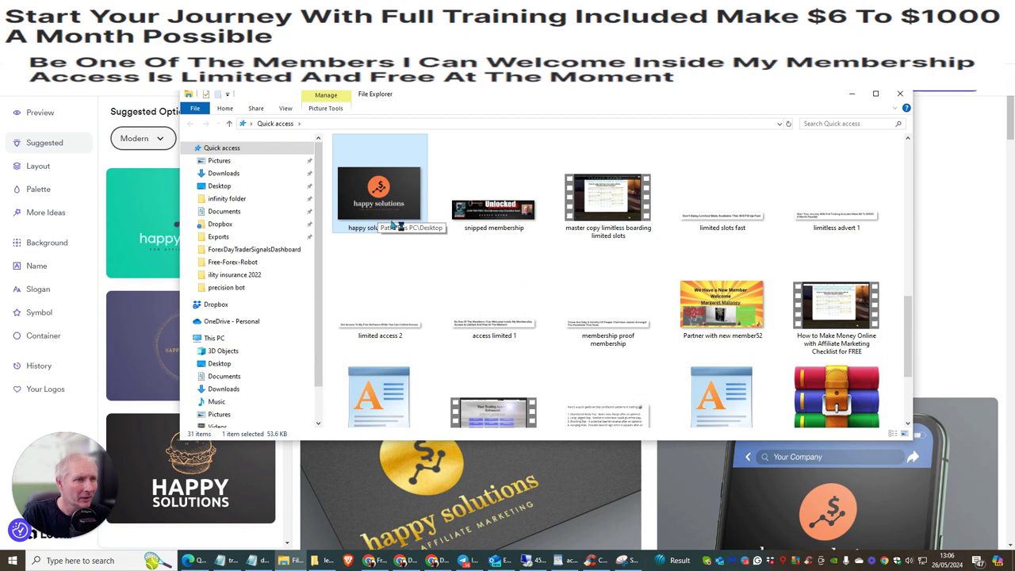
{"action": "double_click", "coordinate": [392, 216]}
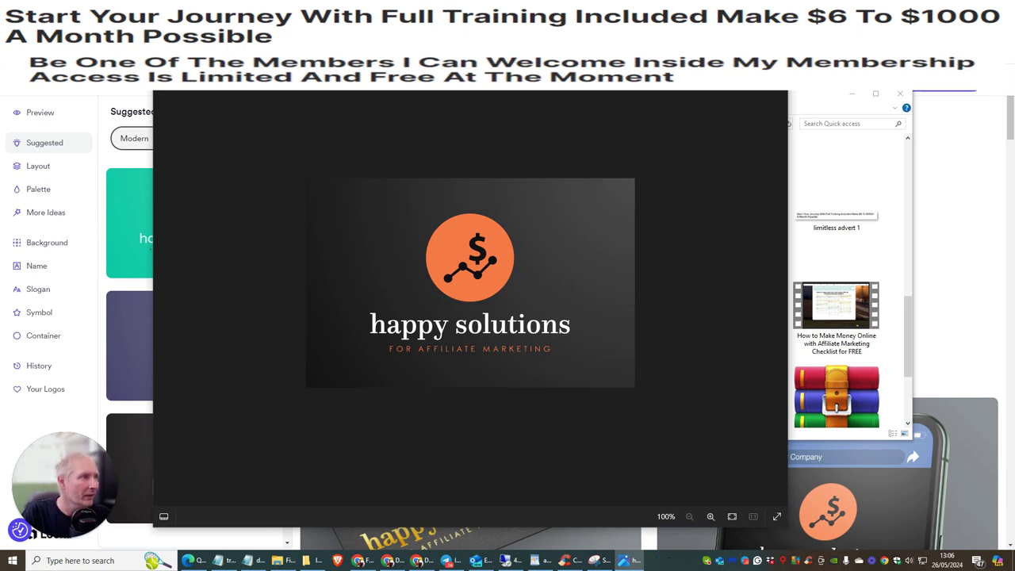
{"action": "key", "text": "Escape"}
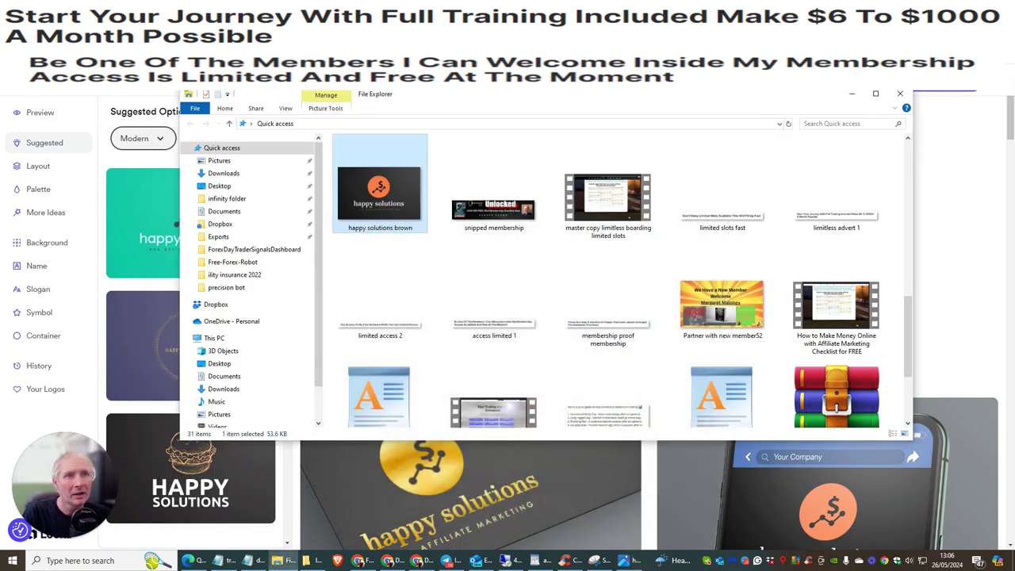
{"action": "key", "text": "alt+F4"}
{"action": "key", "text": "ctrl+Tab"}
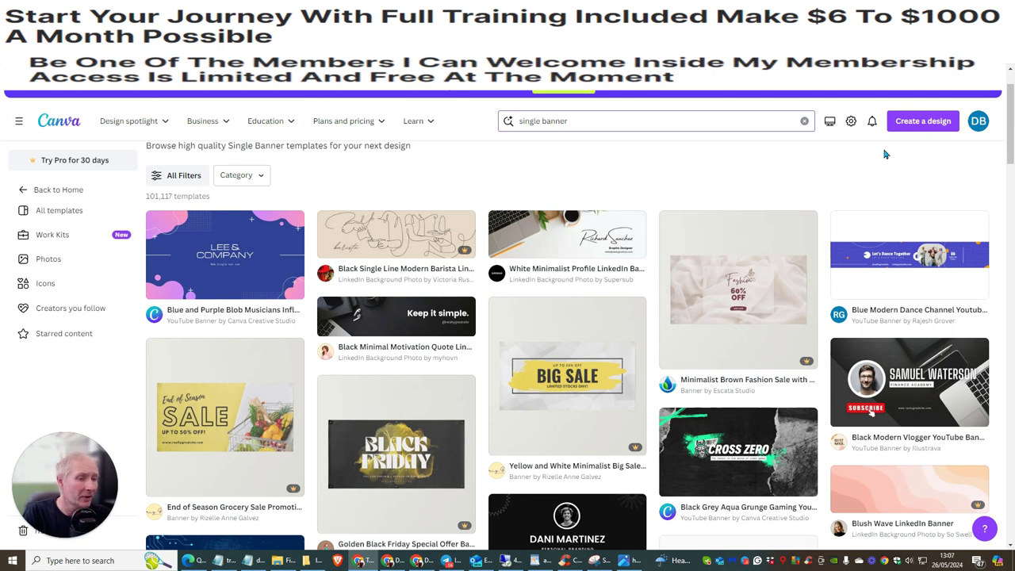
- Replace the 'single banner' template search with 'logo' and browse the Logo results
{"action": "left_click", "coordinate": [540, 121]}
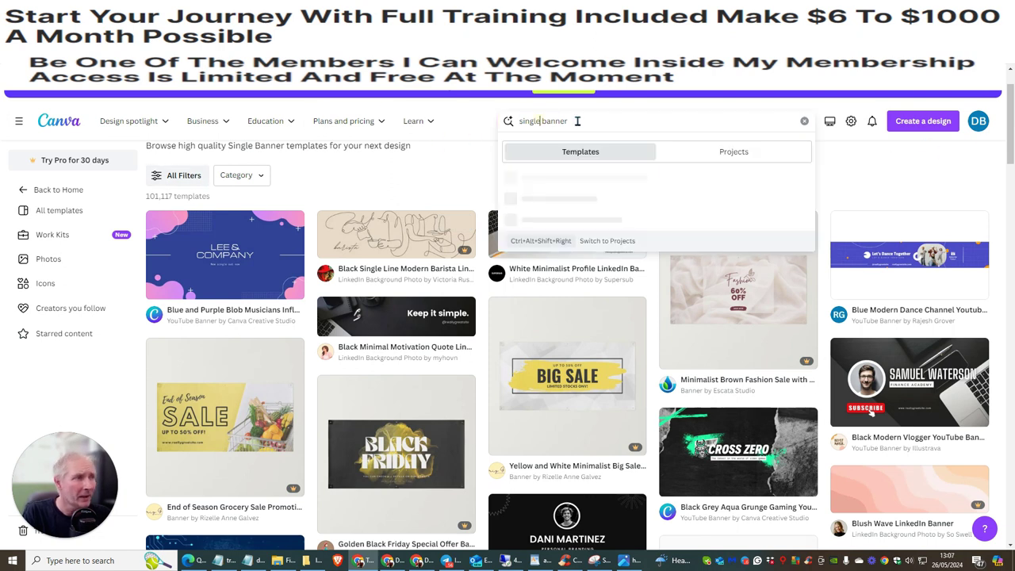
{"action": "key", "text": "BackSpace"}
{"action": "key", "text": "BackSpace"}
{"action": "key", "text": "BackSpace"}
{"action": "key", "text": "BackSpace"}
{"action": "key", "text": "BackSpace"}
{"action": "key", "text": "BackSpace"}
{"action": "key", "text": "BackSpace"}
{"action": "key", "text": "BackSpace"}
{"action": "key", "text": "BackSpace"}
{"action": "key", "text": "BackSpace"}
{"action": "key", "text": "BackSpace"}
{"action": "key", "text": "BackSpace"}
{"action": "key", "text": "BackSpace"}
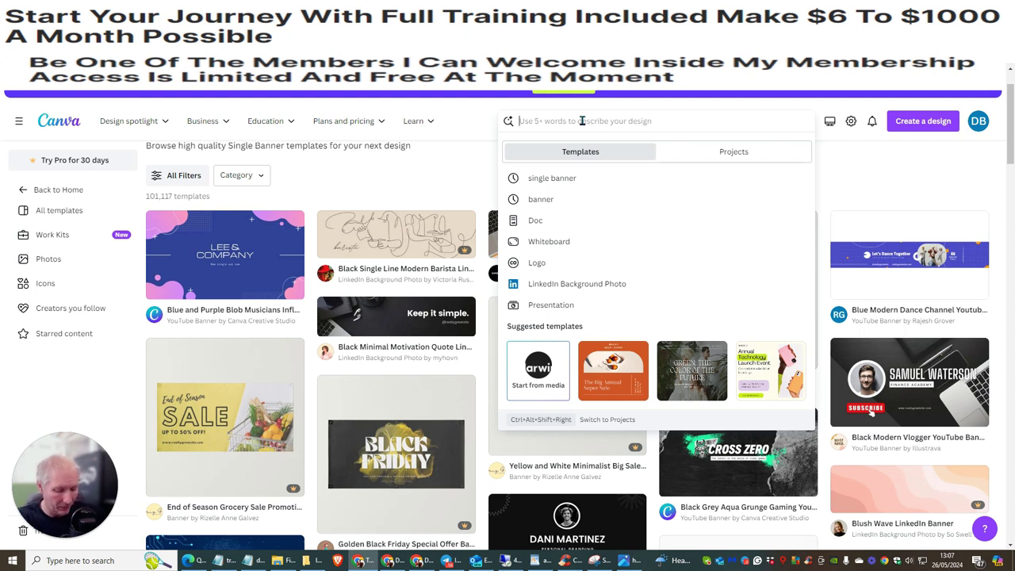
{"action": "type", "text": "logo"}
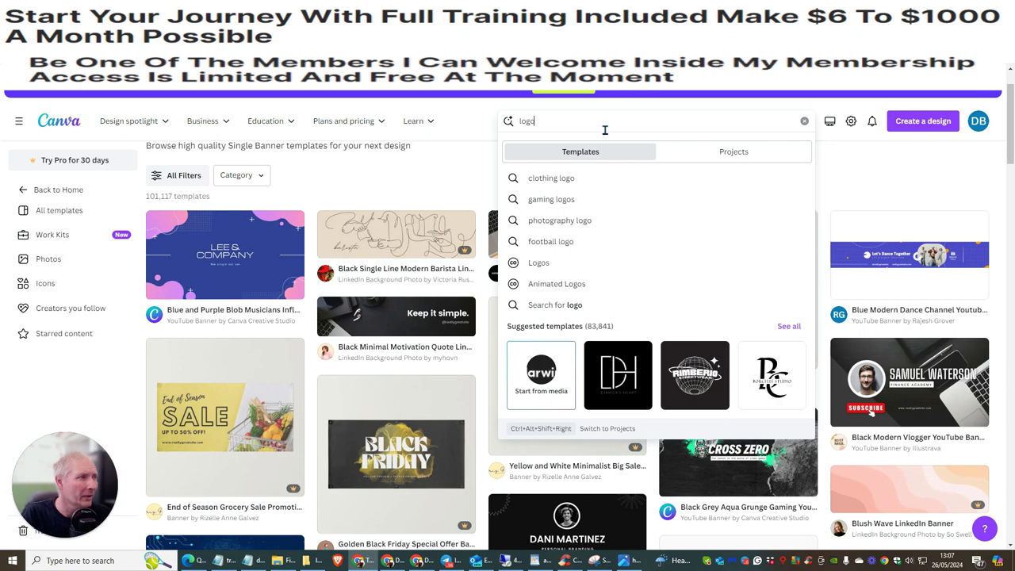
{"action": "key", "text": "Return"}
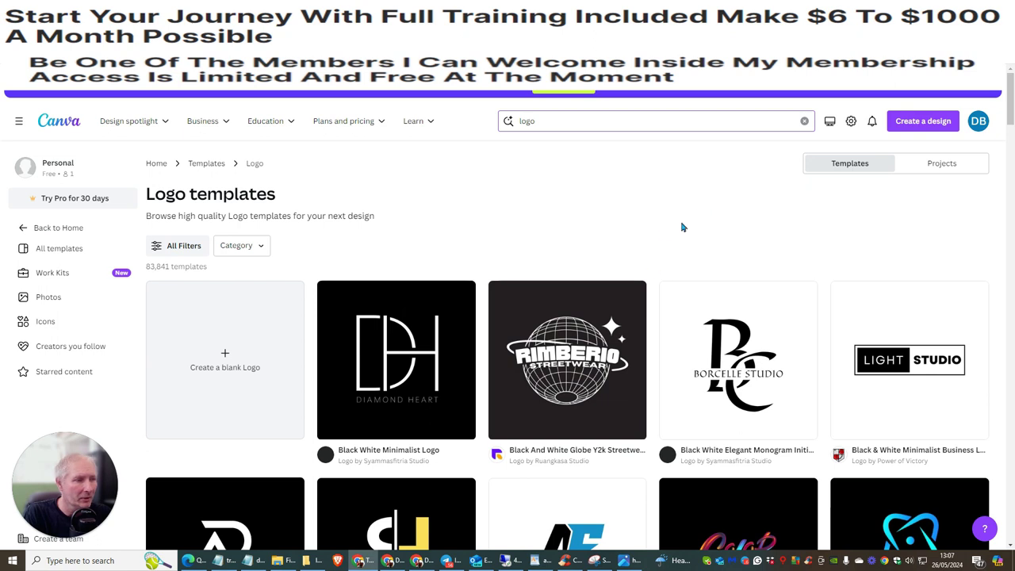
{"action": "scroll", "coordinate": [691, 215], "scroll_direction": "down", "scroll_amount": 2}
{"action": "scroll", "coordinate": [691, 215], "scroll_direction": "down", "scroll_amount": 3}
{"action": "scroll", "coordinate": [634, 246], "scroll_direction": "up", "scroll_amount": 3}
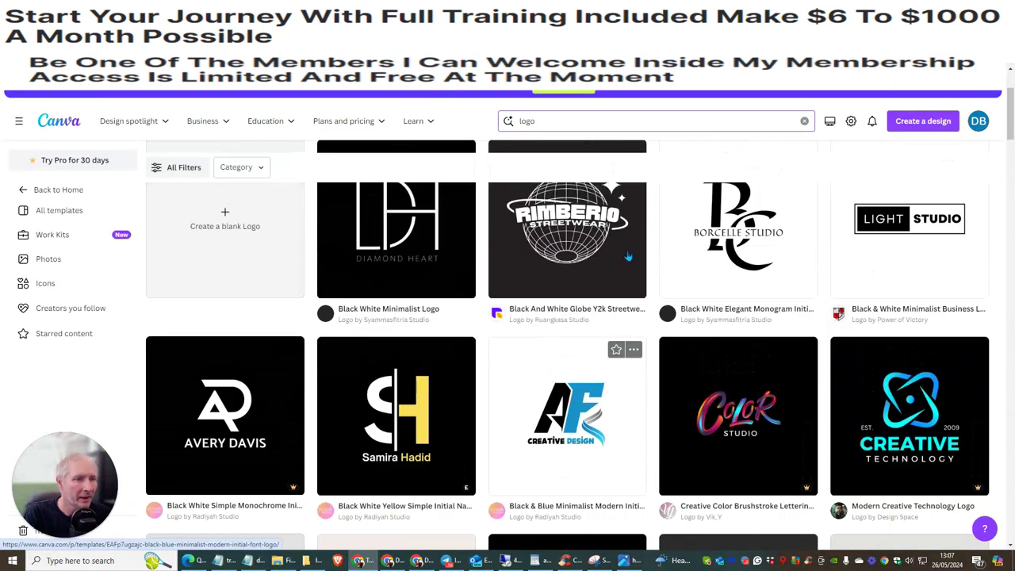
{"action": "scroll", "coordinate": [501, 219], "scroll_direction": "up", "scroll_amount": 2}
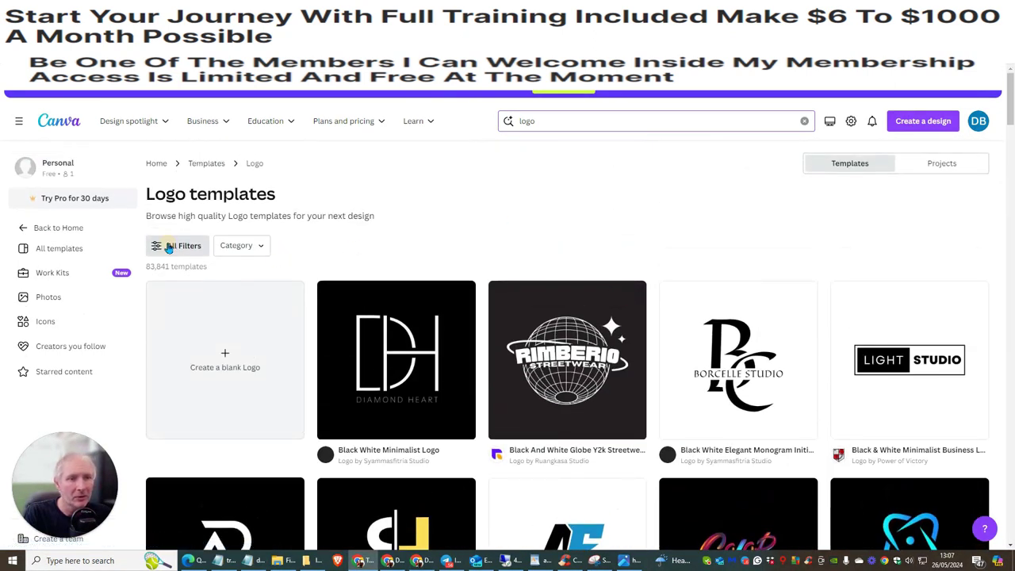
- Filter the logo templates to Free only, cutting results to 23,989
{"action": "left_click", "coordinate": [172, 245]}
{"action": "left_click_drag", "start_coordinate": [149, 195], "coordinate": [165, 501]}
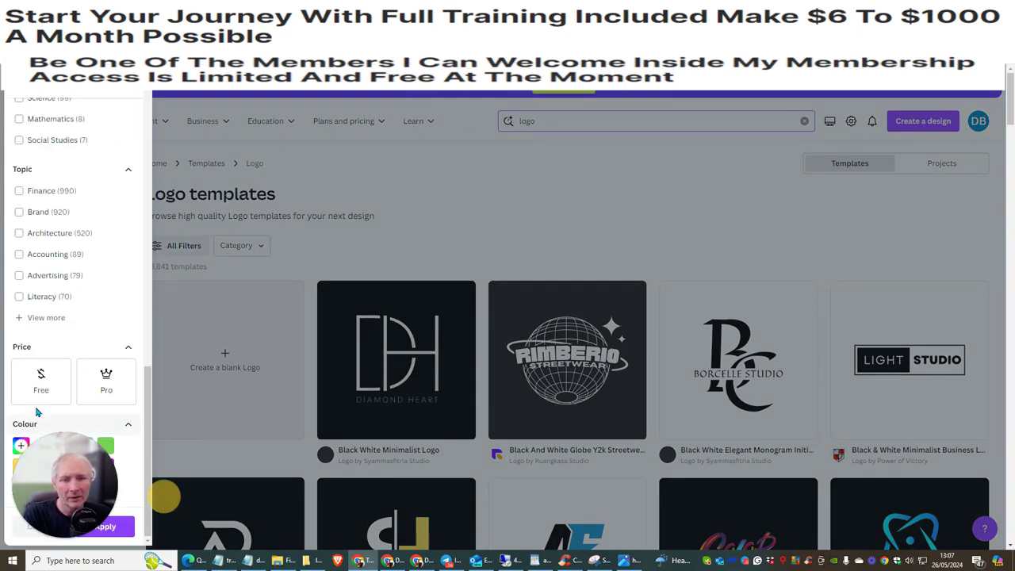
{"action": "left_click", "coordinate": [41, 379]}
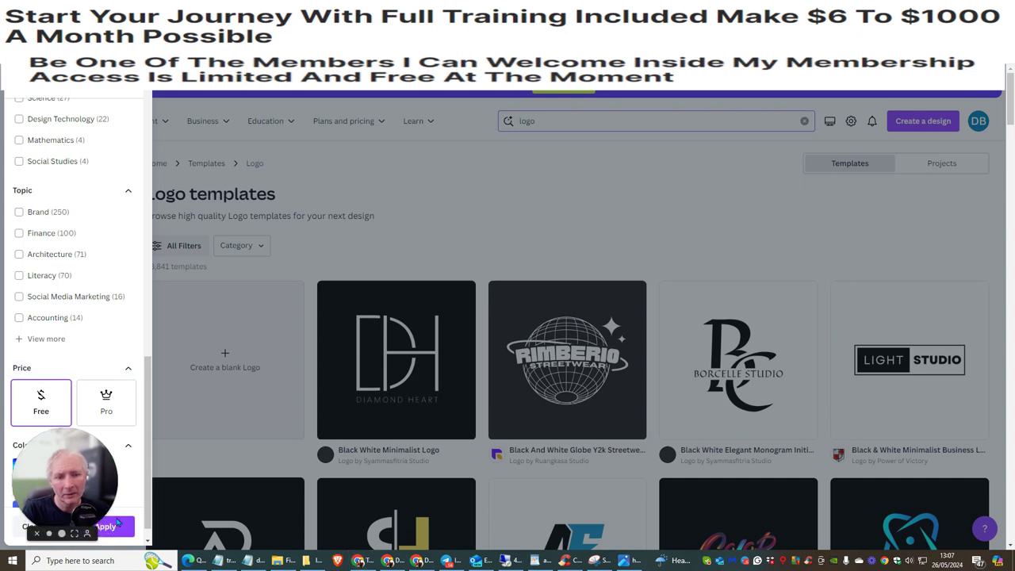
{"action": "left_click_drag", "start_coordinate": [65, 476], "coordinate": [82, 314]}
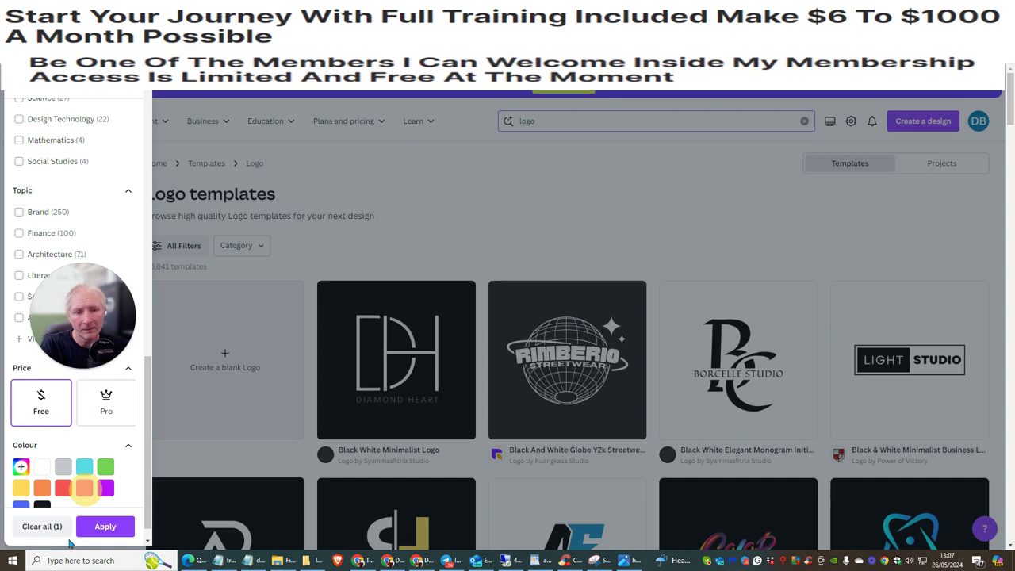
{"action": "left_click", "coordinate": [104, 525]}
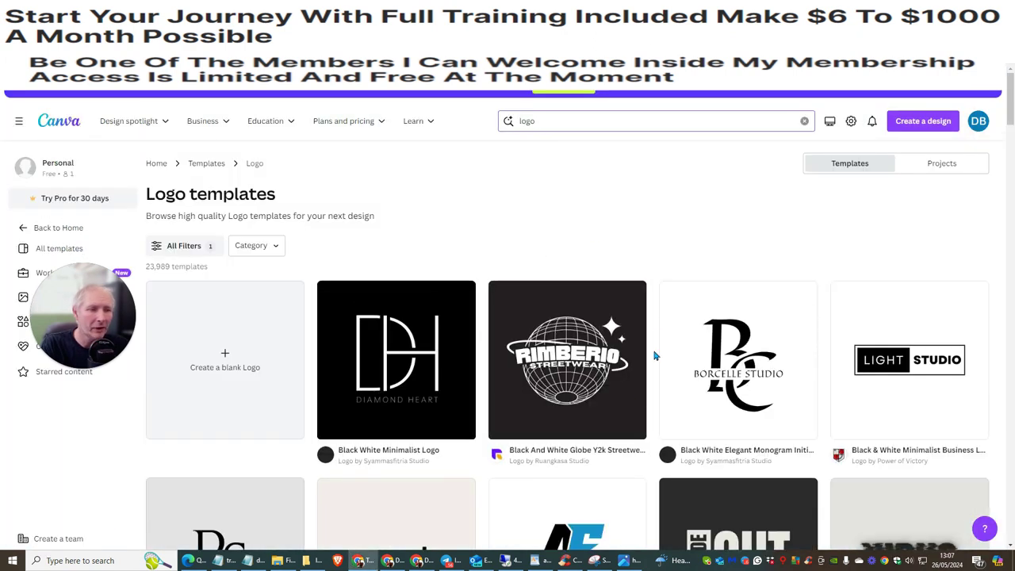
{"action": "scroll", "coordinate": [635, 218], "scroll_direction": "down", "scroll_amount": 1}
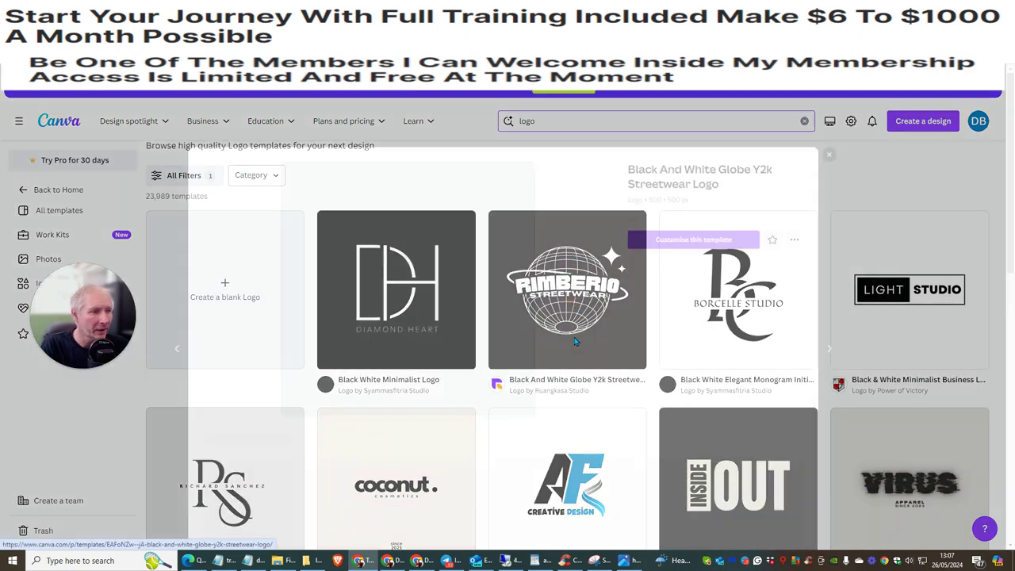
- Open the globe streetwear template for editing and replace RIMBERIO with HAPPY SOLUTIONS
{"action": "left_click", "coordinate": [575, 311]}
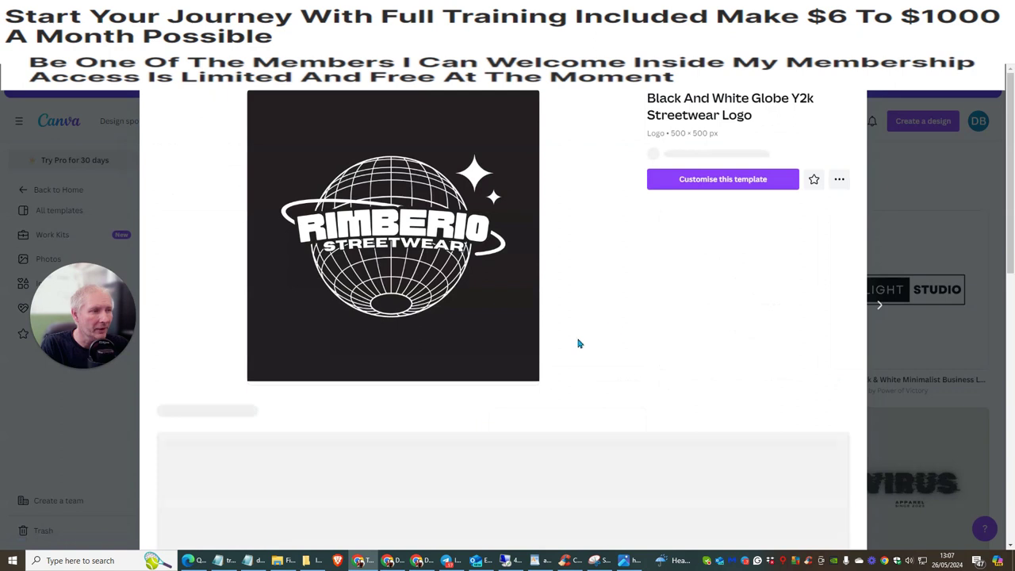
{"action": "left_click", "coordinate": [713, 192]}
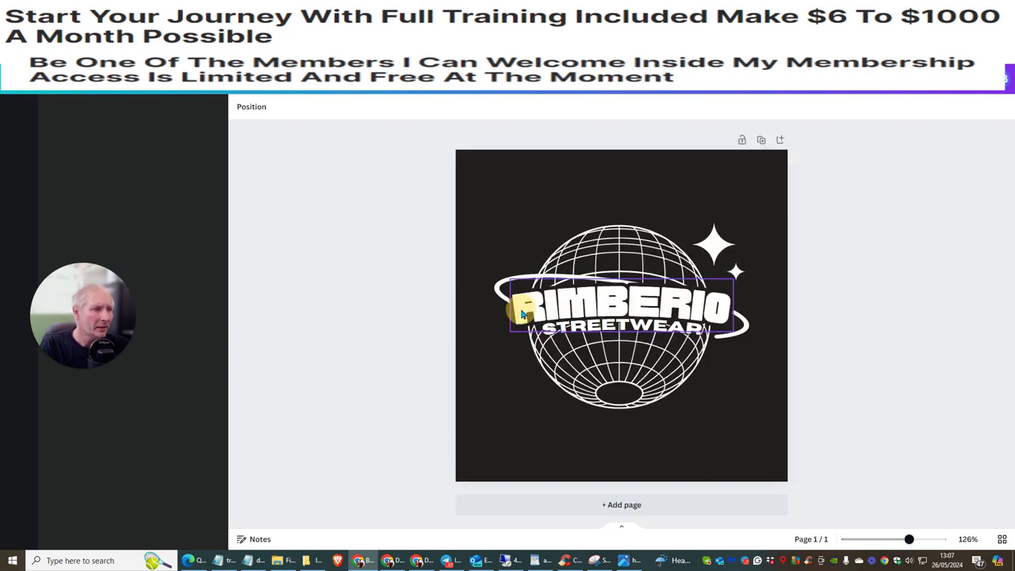
{"action": "double_click", "coordinate": [522, 312]}
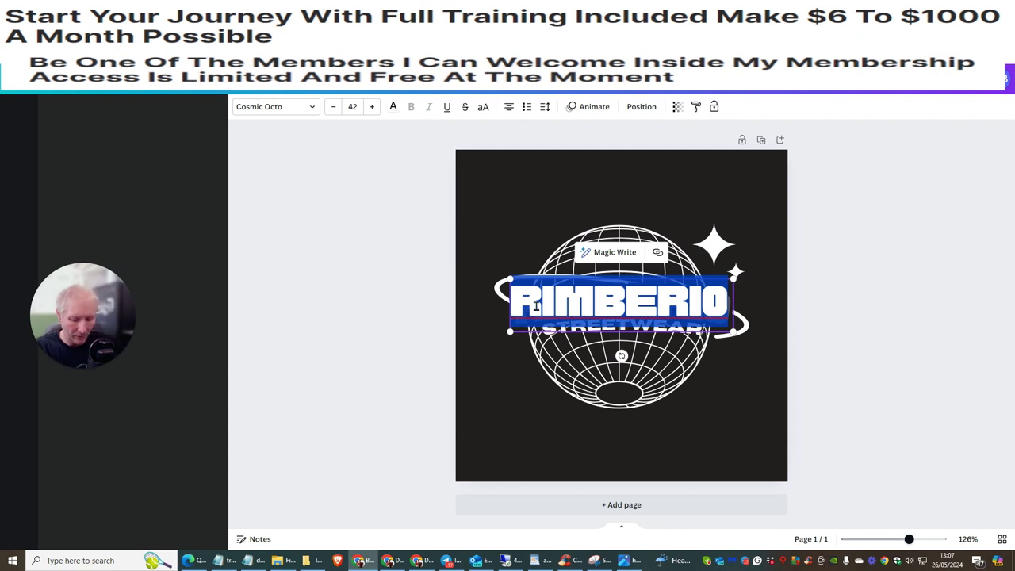
{"action": "type", "text": "HAPPY"}
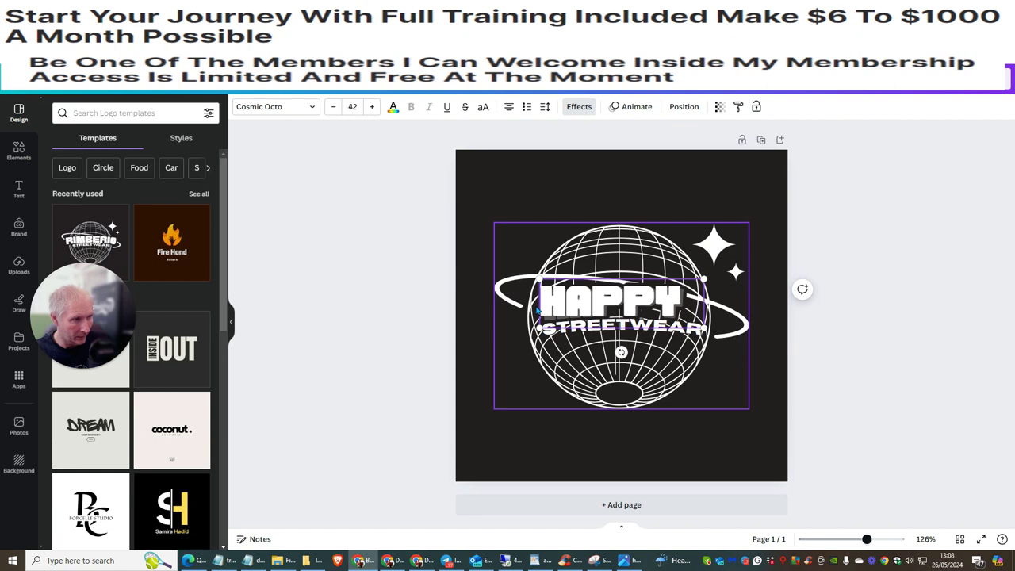
{"action": "type", "text": " SOLUTIONS"}
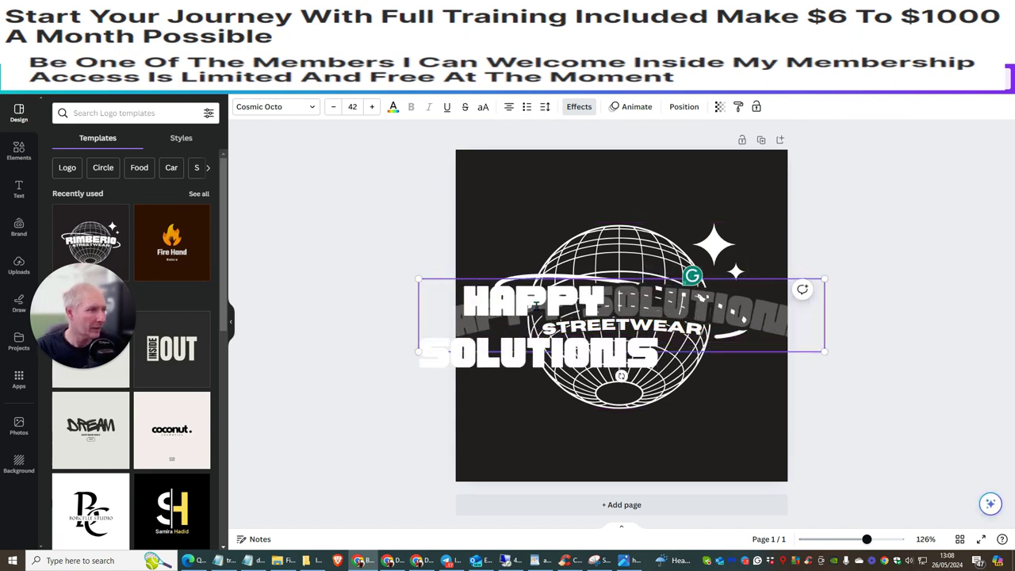
- Shrink the HAPPY SOLUTIONS text, nudge the globe, and arch the text over the globe's top
{"action": "left_click_drag", "start_coordinate": [824, 281], "coordinate": [715, 301]}
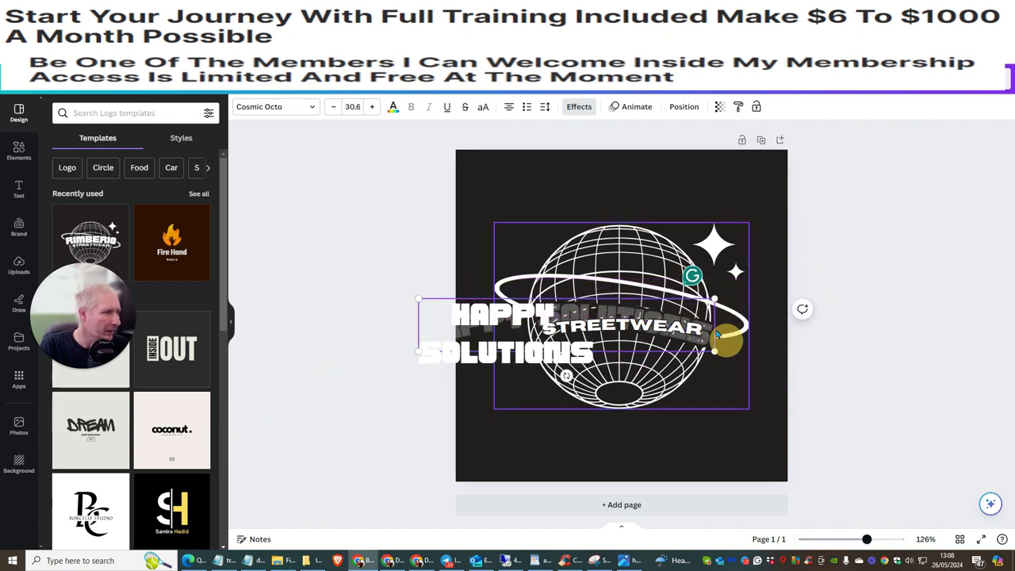
{"action": "left_click", "coordinate": [718, 336]}
{"action": "mouse_move", "coordinate": [521, 315]}
{"action": "left_mouse_down"}
{"action": "mouse_move", "coordinate": [581, 270]}
{"action": "mouse_move", "coordinate": [544, 309]}
{"action": "mouse_move", "coordinate": [527, 311]}
{"action": "left_mouse_up"}
{"action": "left_click_drag", "start_coordinate": [485, 336], "coordinate": [551, 266]}
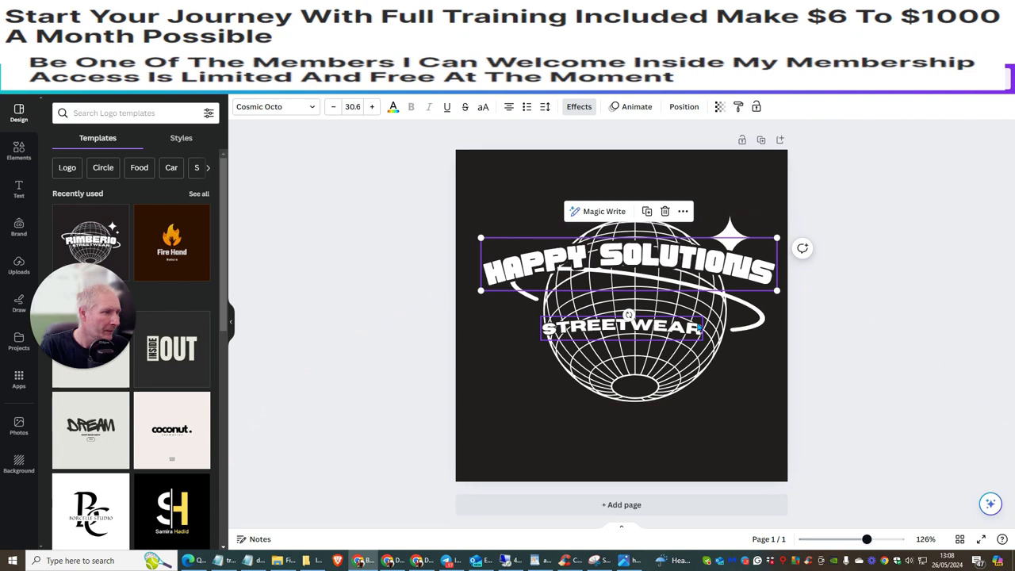
- Replace STREETWEAR with a person's full name and shift that line slightly down and right
{"action": "left_click", "coordinate": [698, 321]}
{"action": "left_click", "coordinate": [697, 323]}
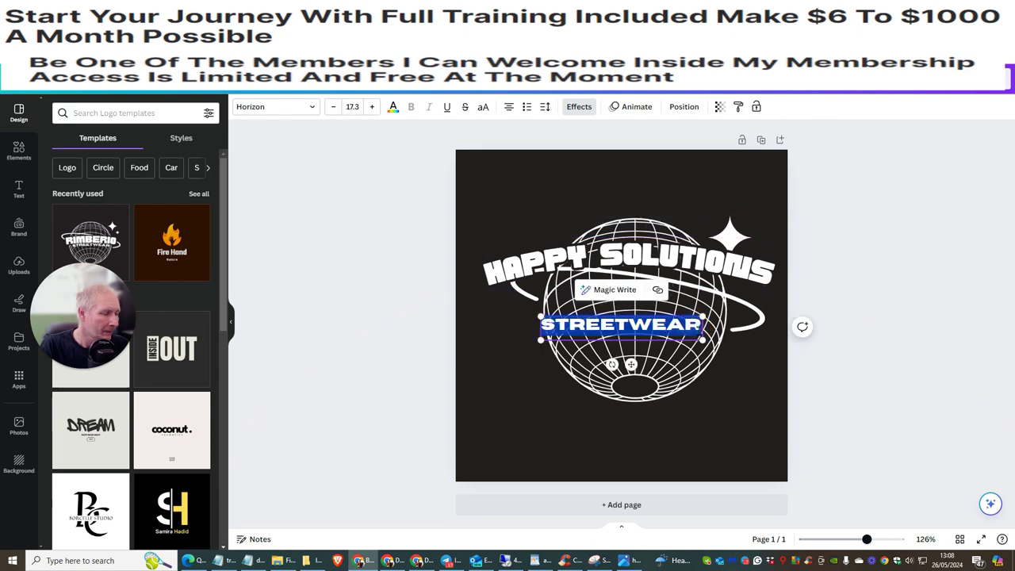
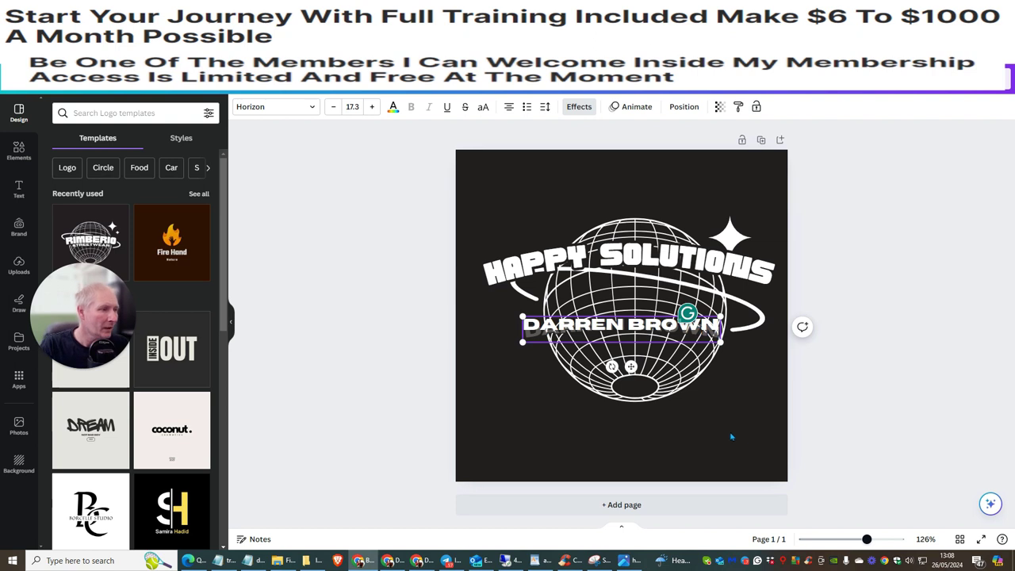
{"action": "left_click", "coordinate": [726, 421]}
{"action": "left_click_drag", "start_coordinate": [632, 333], "coordinate": [639, 344]}
- Lower HAPPY SOLUTIONS slightly on the globe and nudge the globe graphic left and up
{"action": "left_click", "coordinate": [636, 261]}
{"action": "left_click_drag", "start_coordinate": [637, 261], "coordinate": [639, 276]}
{"action": "left_click", "coordinate": [590, 318]}
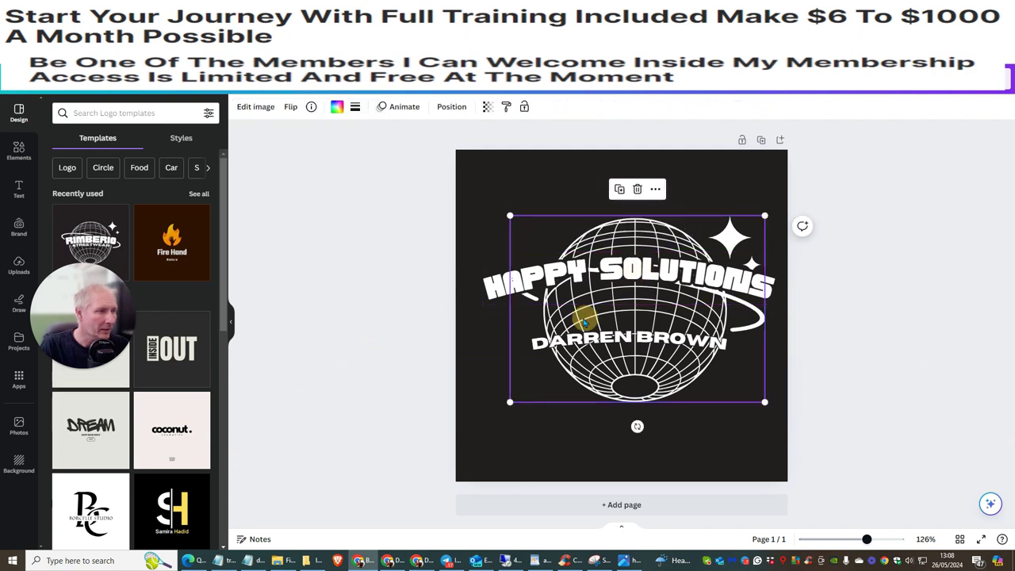
{"action": "left_click_drag", "start_coordinate": [590, 318], "coordinate": [581, 315]}
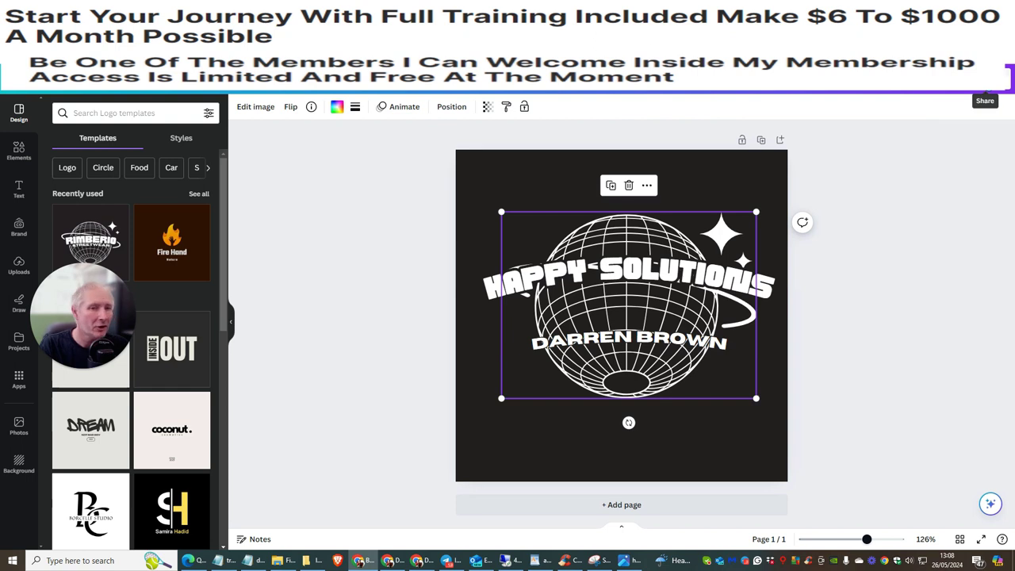
- Download the finished globe logo as a PNG file named 'logo happy' and dismiss the notice
{"action": "left_click", "coordinate": [984, 78]}
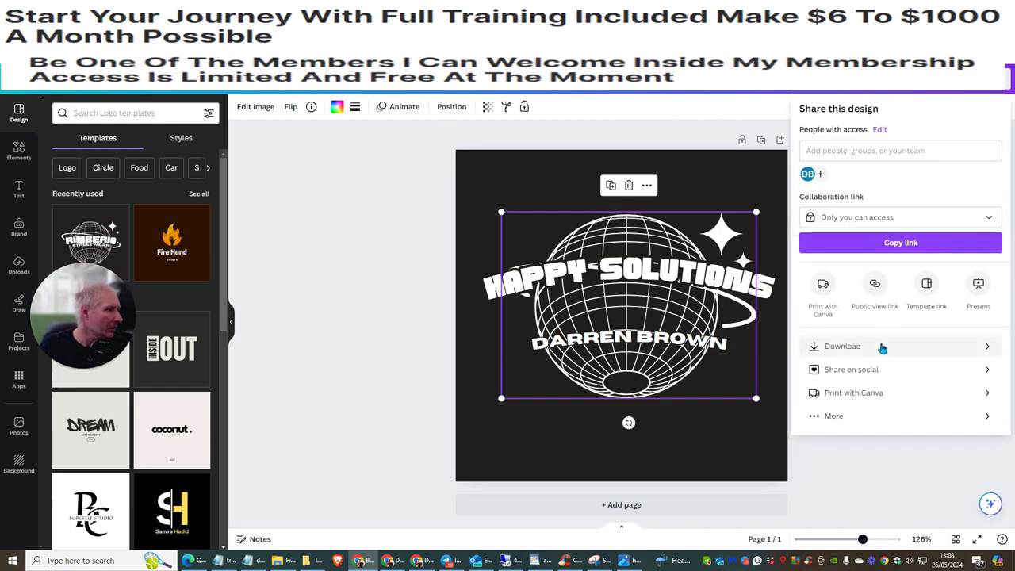
{"action": "left_click", "coordinate": [880, 349]}
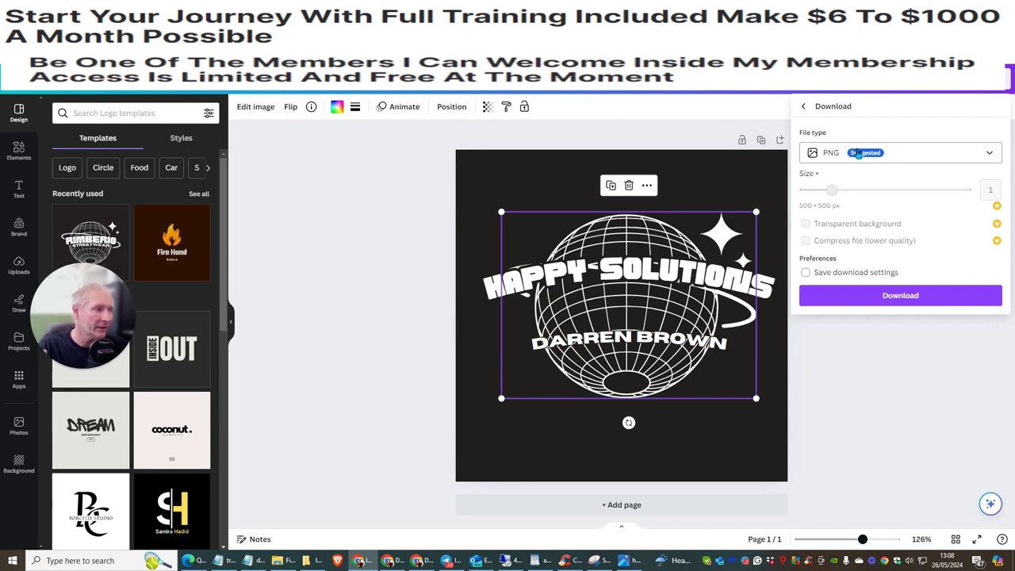
{"action": "left_click", "coordinate": [861, 295]}
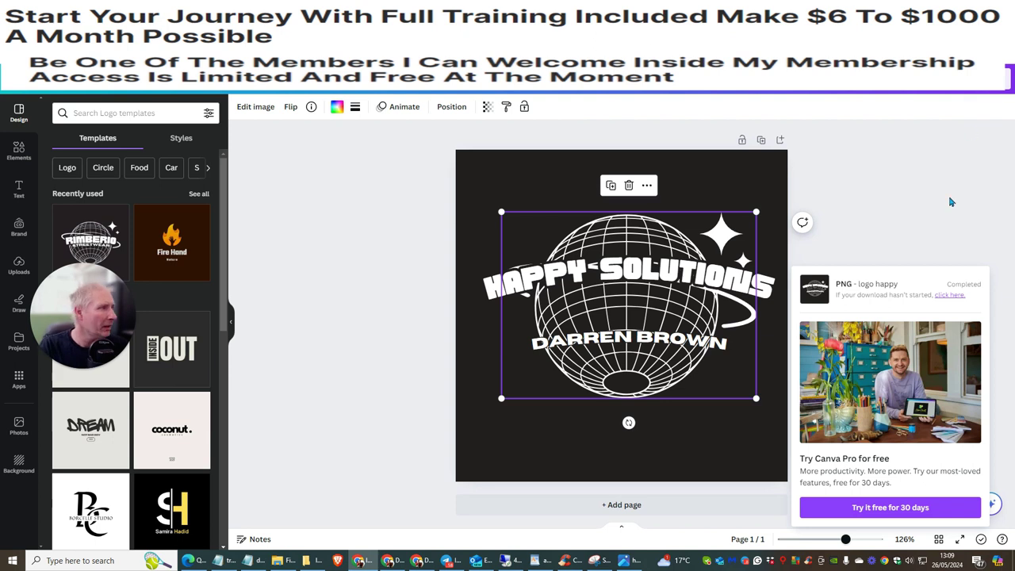
{"action": "left_click", "coordinate": [991, 254]}
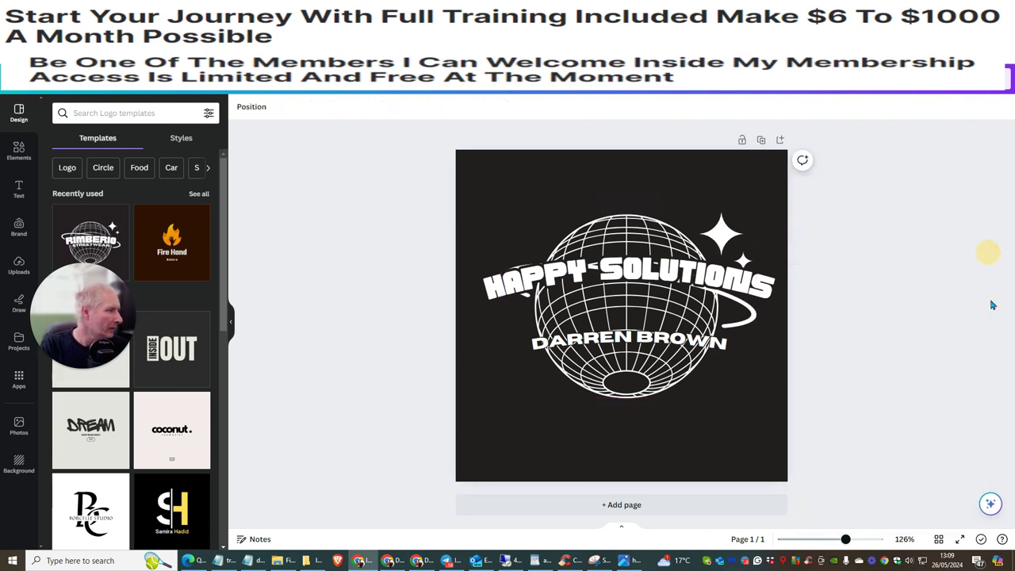